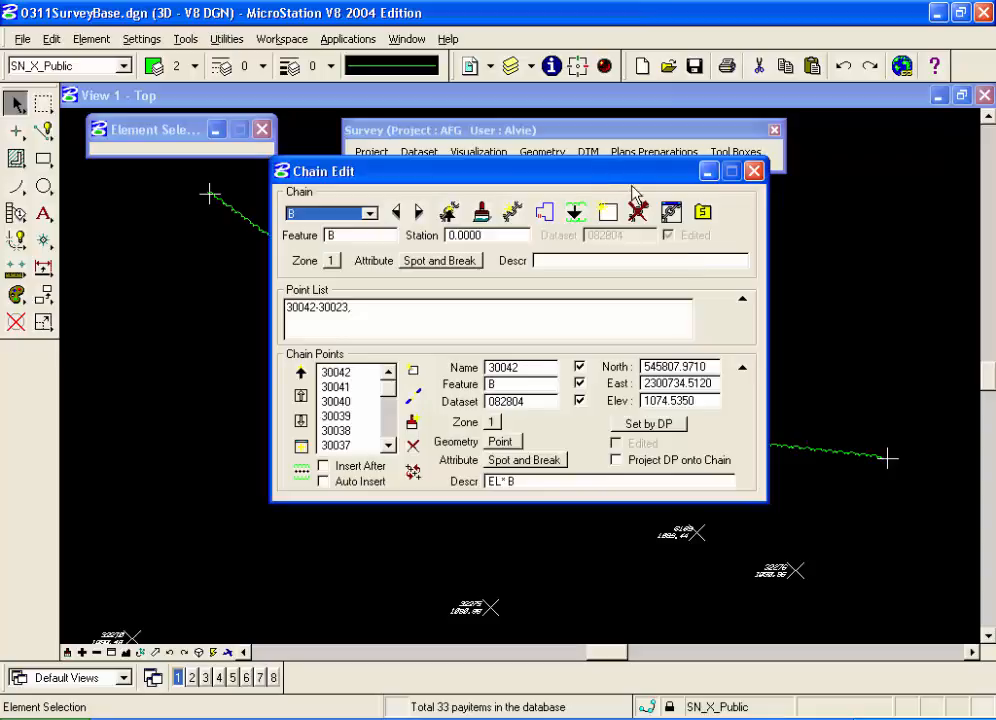
# Collapse the Point List and Chain Points sections of the Chain Edit dialog and expand both again
pyautogui.moveTo(600, 173); pyautogui.dragTo(644, 203)
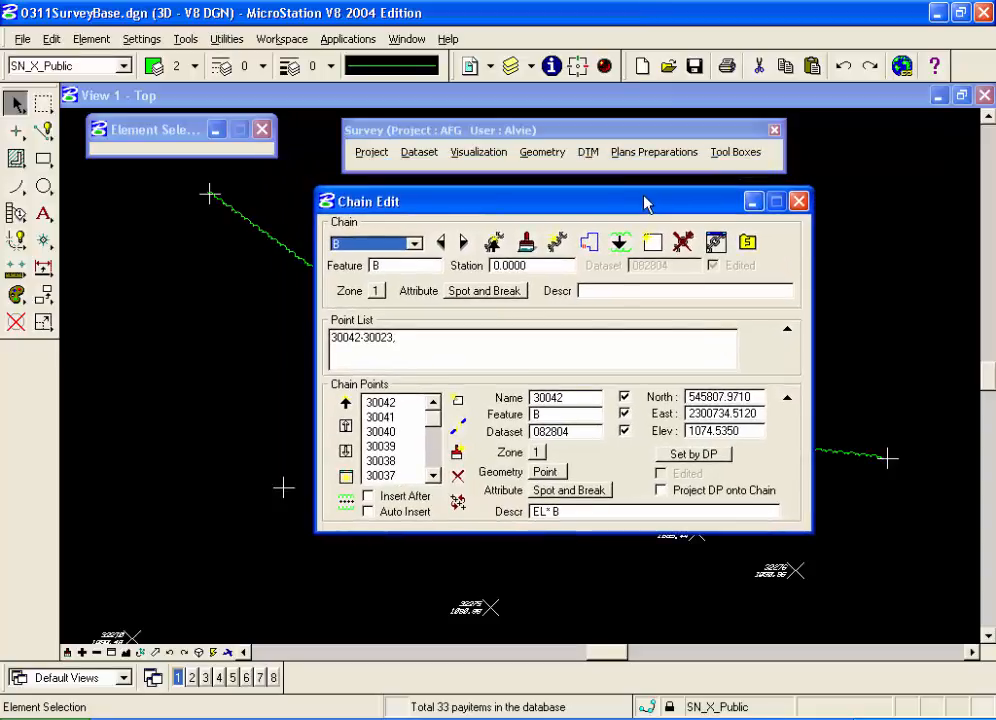
pyautogui.click(790, 400)
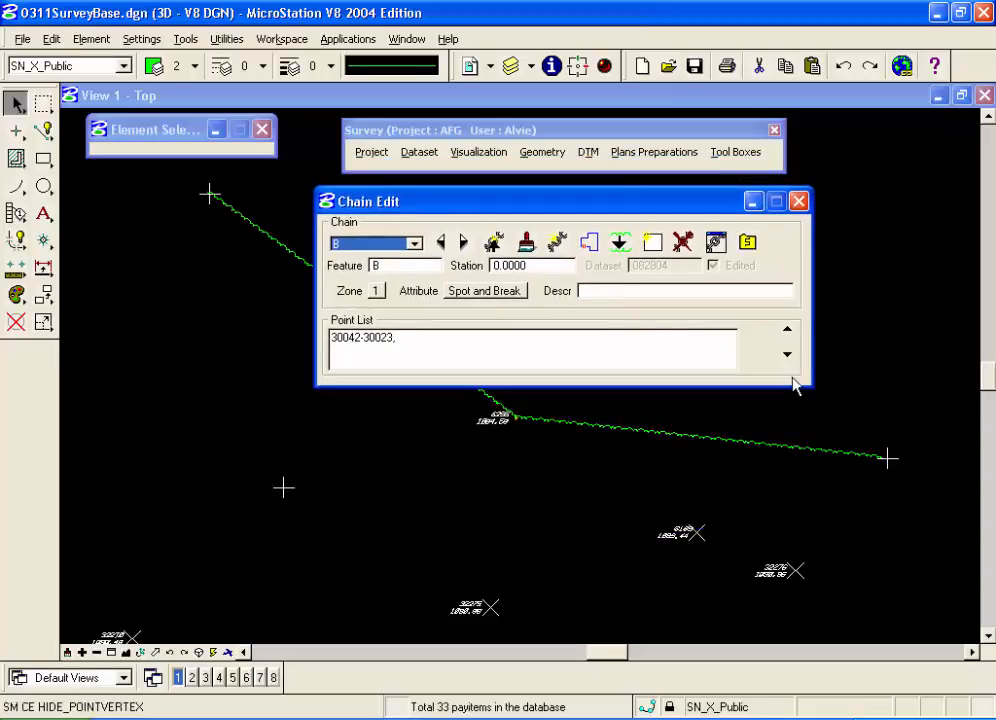
pyautogui.click(789, 336)
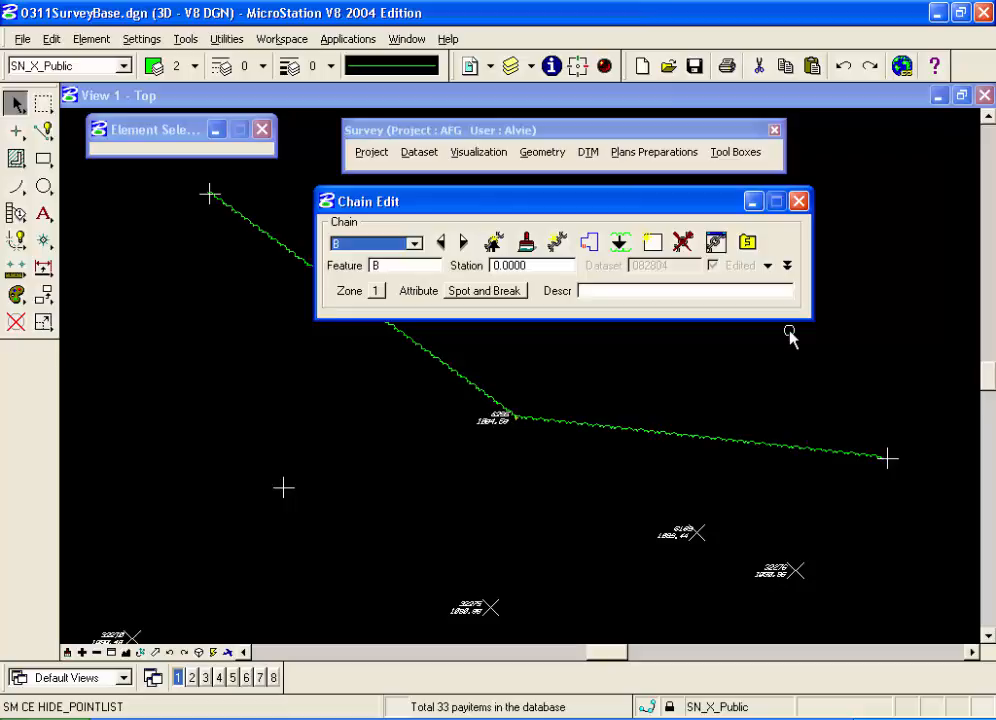
pyautogui.click(768, 267)
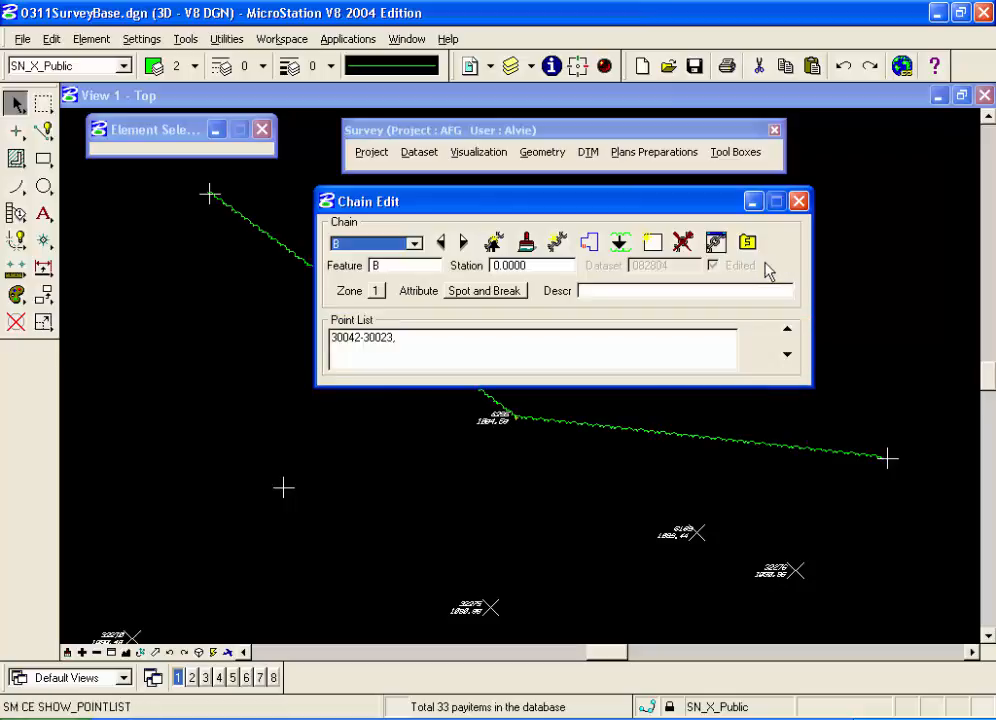
pyautogui.click(787, 355)
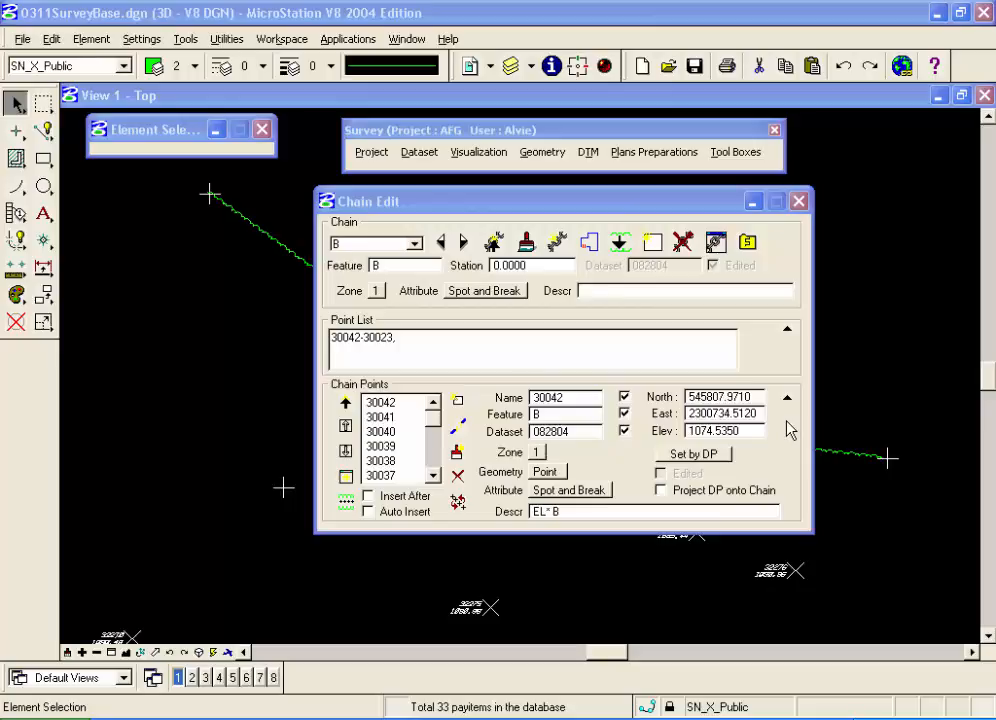
# Collapse the Chain Edit dialog to its Chain section and move it clear of the green tree line chain
pyautogui.click(503, 383)
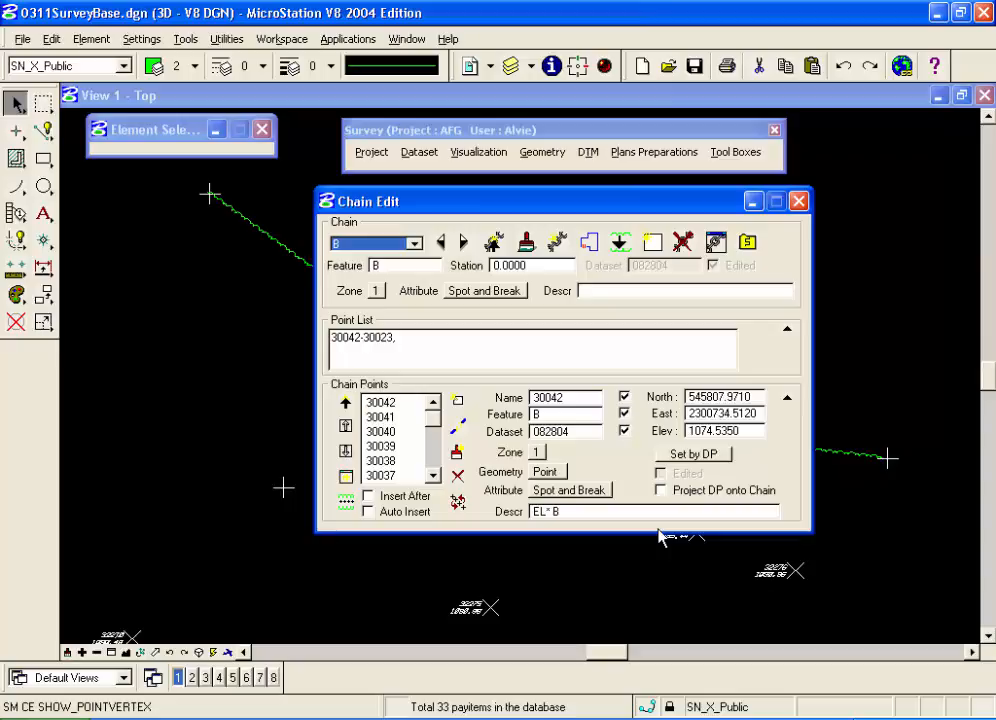
pyautogui.click(787, 397)
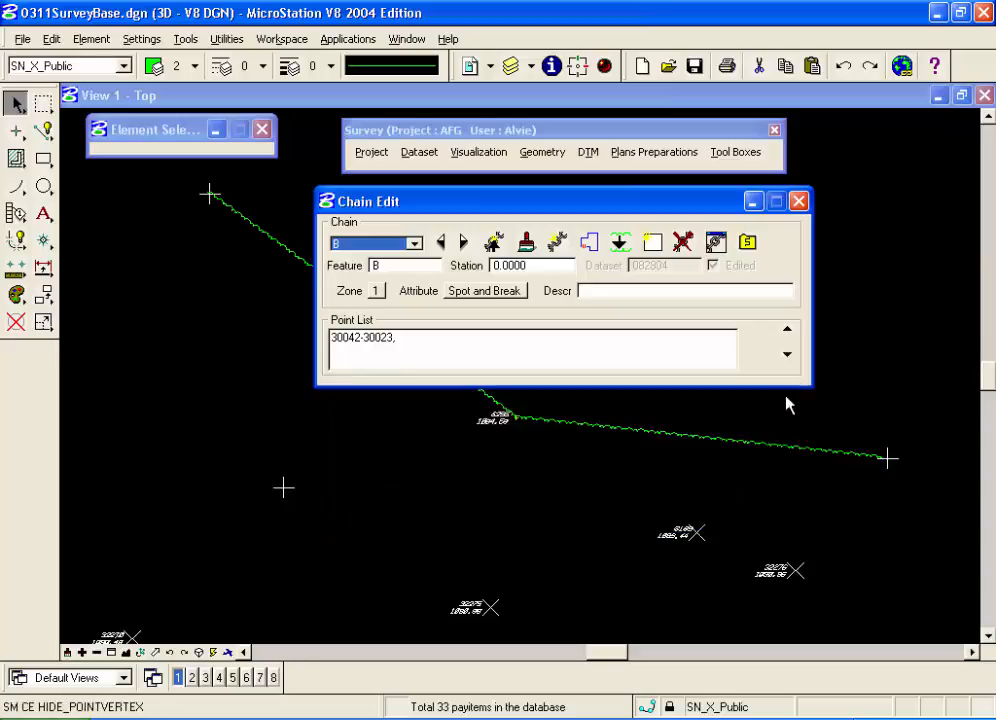
pyautogui.click(787, 330)
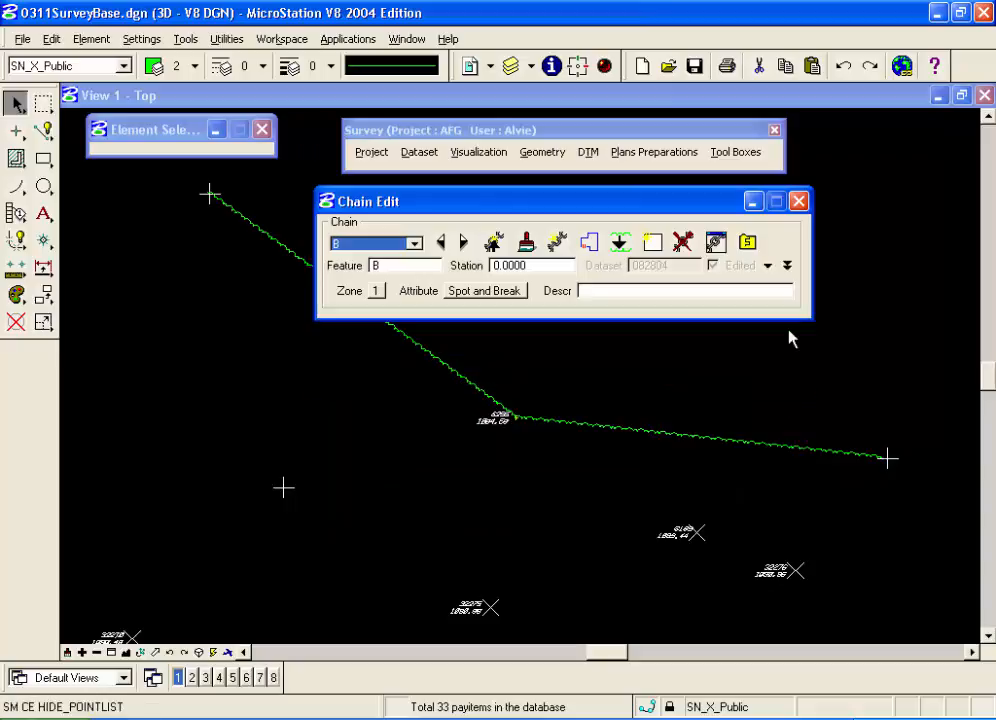
pyautogui.moveTo(628, 209); pyautogui.dragTo(758, 203)
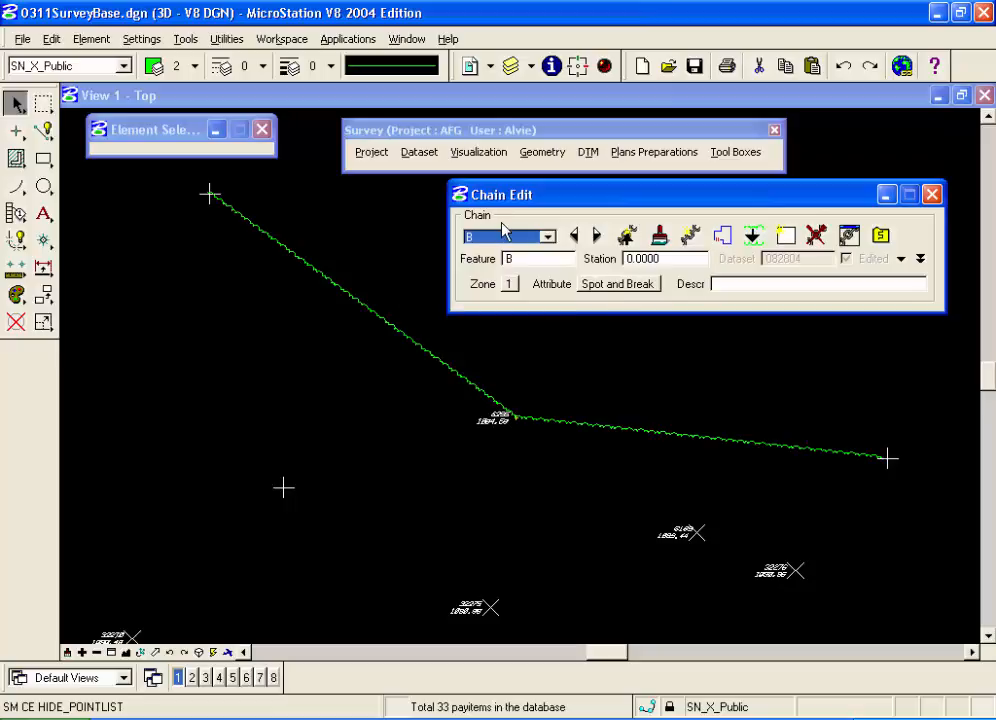
# Look through the available chains, going back from B to WOODSR200 and forward through B-1 and B-2
pyautogui.click(547, 237)
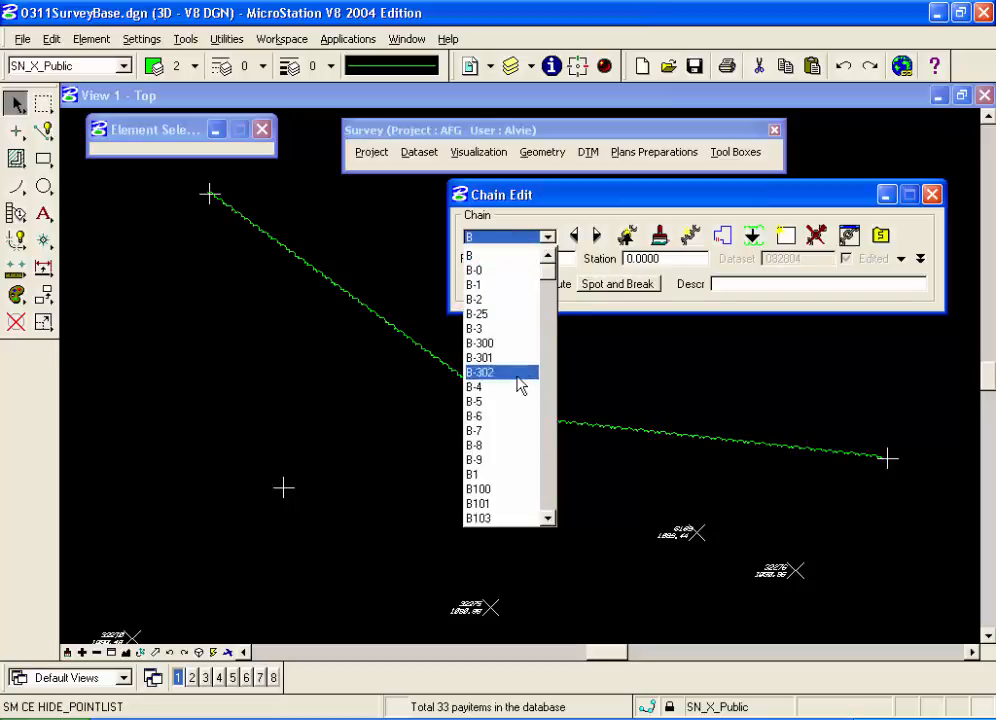
pyautogui.click(507, 257)
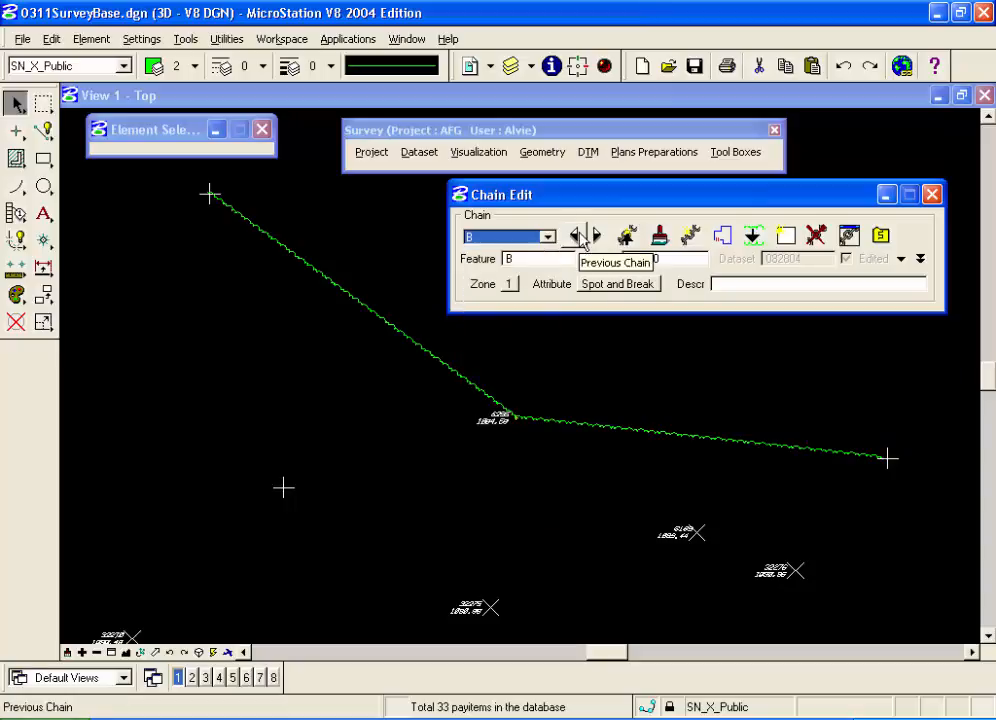
pyautogui.click(582, 238)
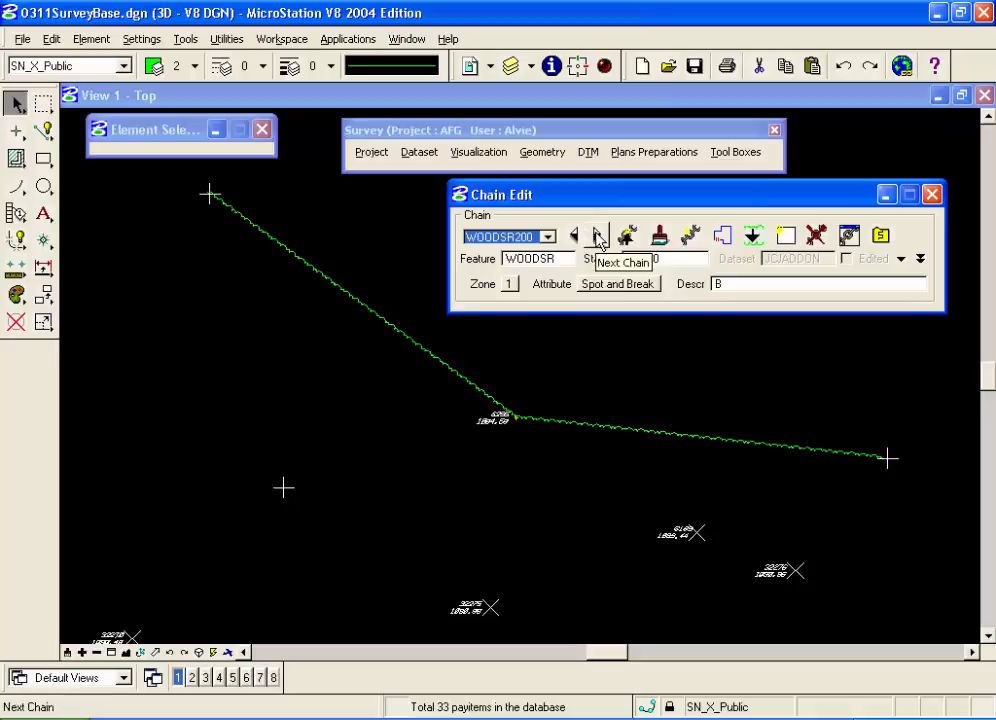
pyautogui.click(598, 238)
pyautogui.click(598, 238)
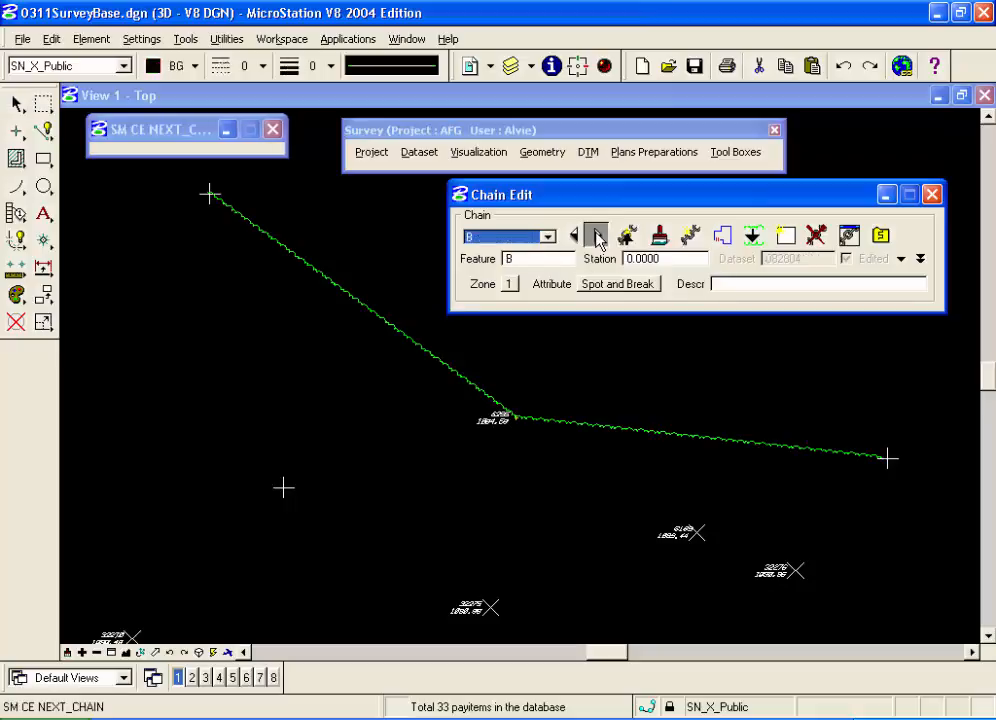
pyautogui.click(598, 238)
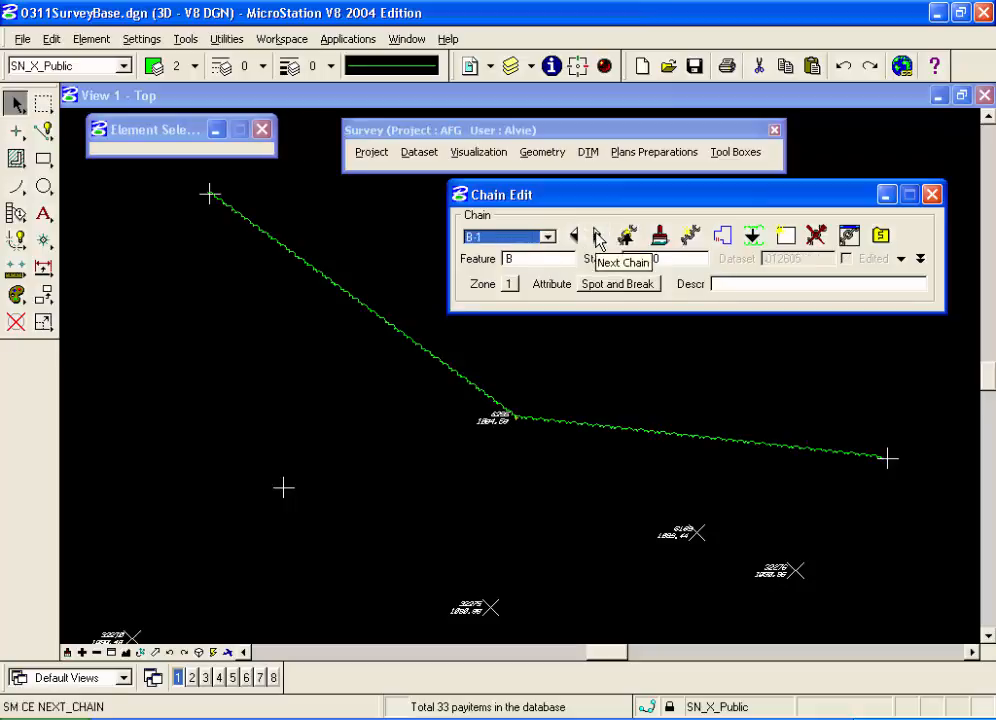
pyautogui.click(598, 238)
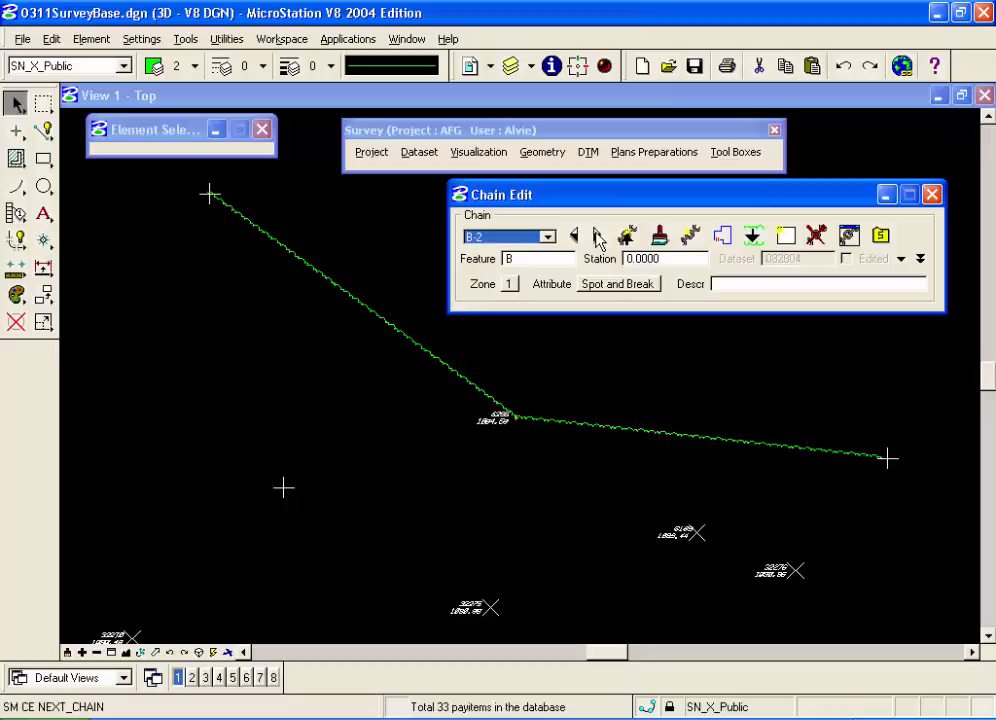
pyautogui.click(598, 238)
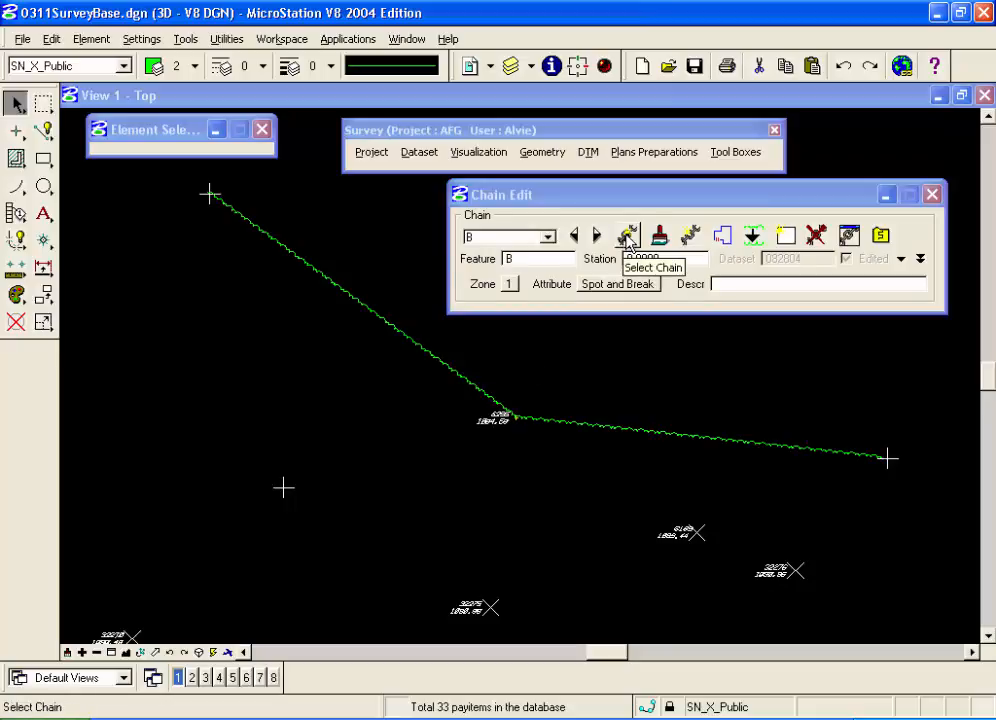
# Select the green tree line chain graphically in the view and accept it as the chain to edit
pyautogui.click(627, 238)
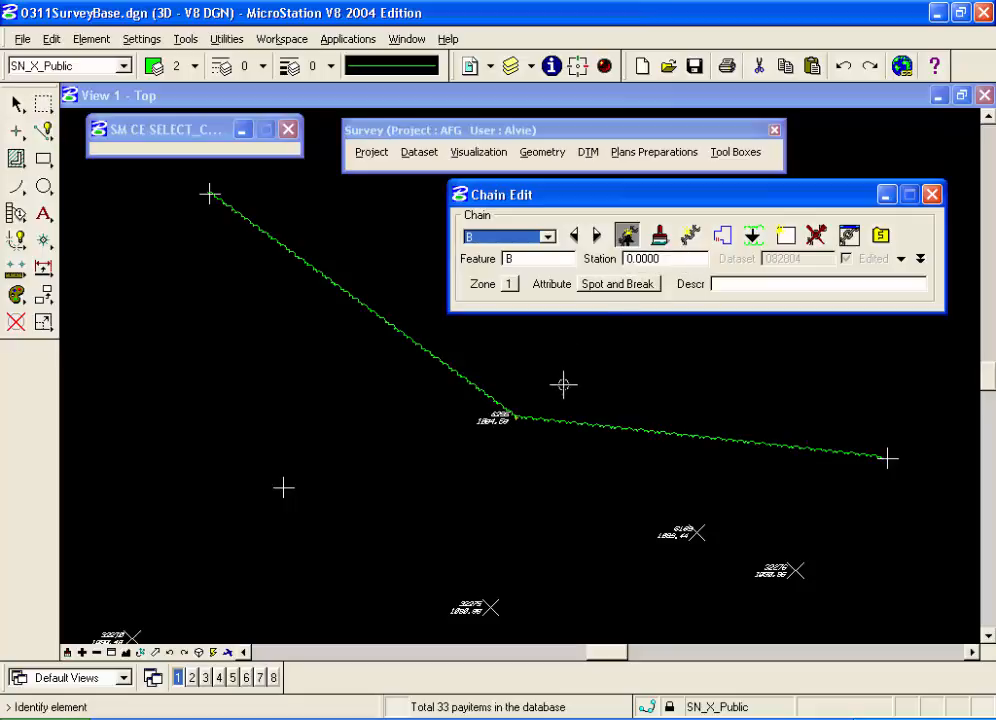
pyautogui.click(558, 418)
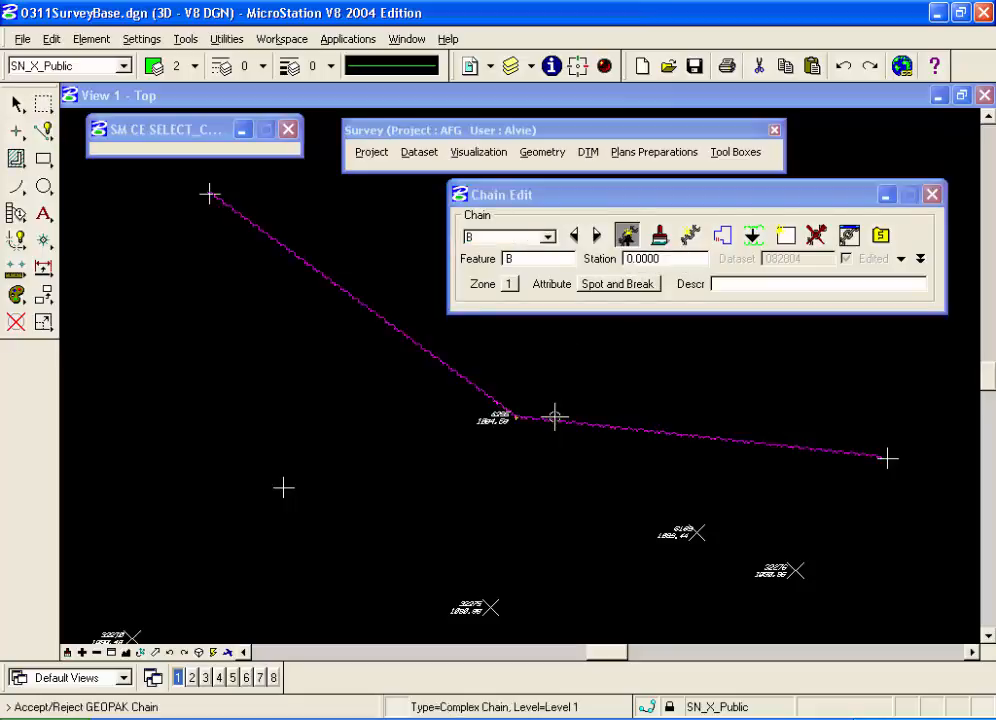
pyautogui.click(556, 417)
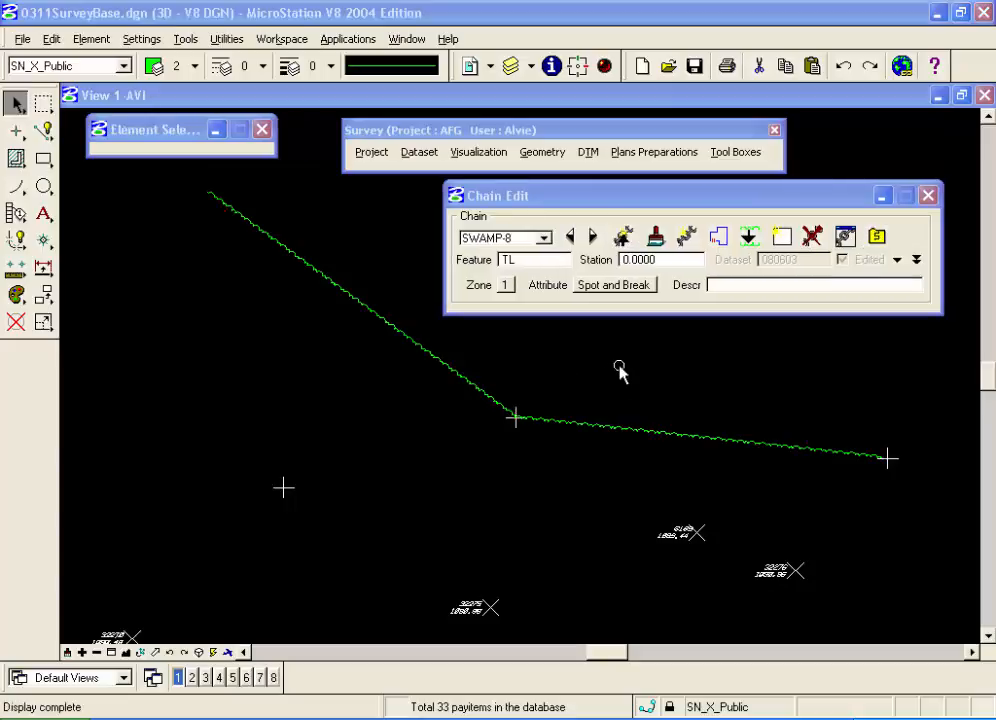
# Set the description of chain SWAMP-8 to "tree line" and update the chain
pyautogui.click(713, 286)
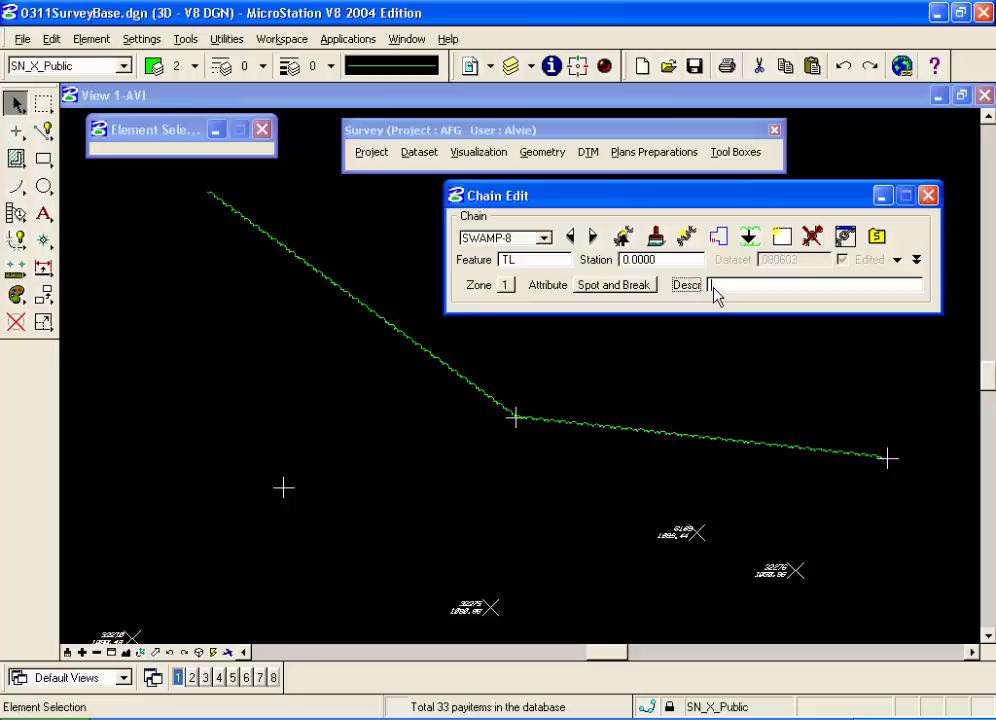
pyautogui.write('tree line')
pyautogui.press('Tab')
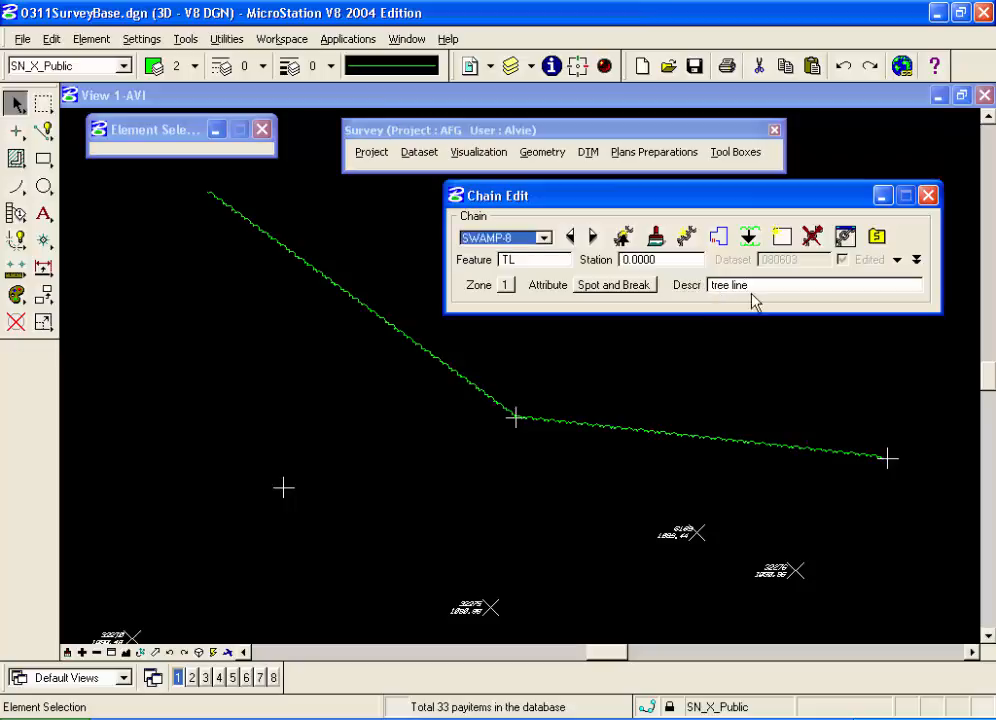
pyautogui.click(657, 240)
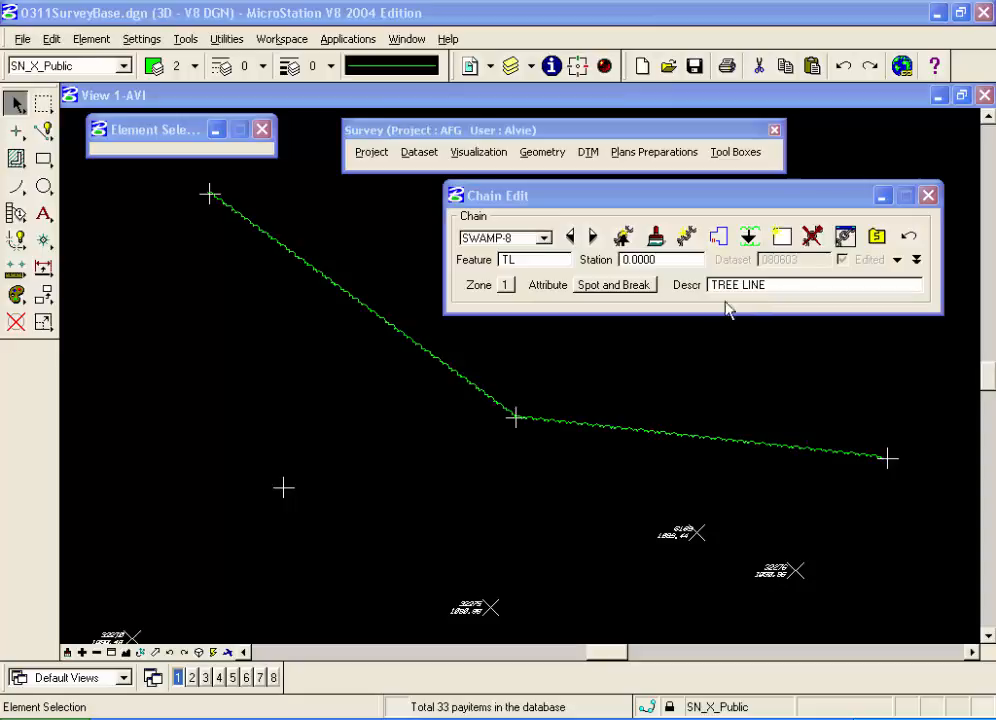
# Connect the SWAMP-8 tree line chain to the separate green chain east of it, and undo that connection
pyautogui.click(96, 652)
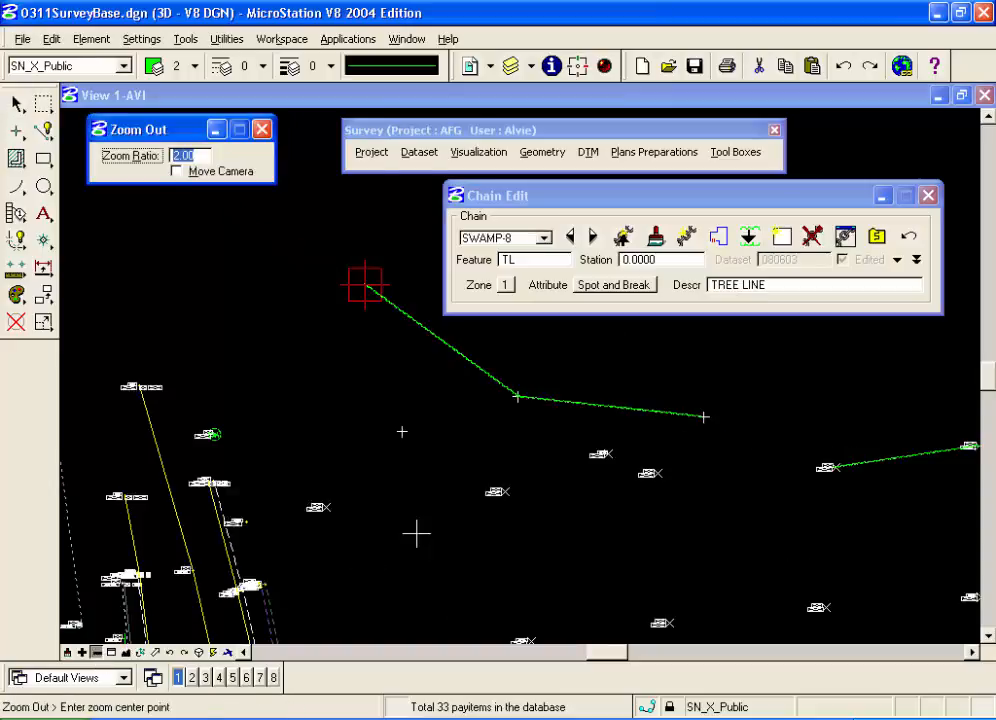
pyautogui.click(687, 240)
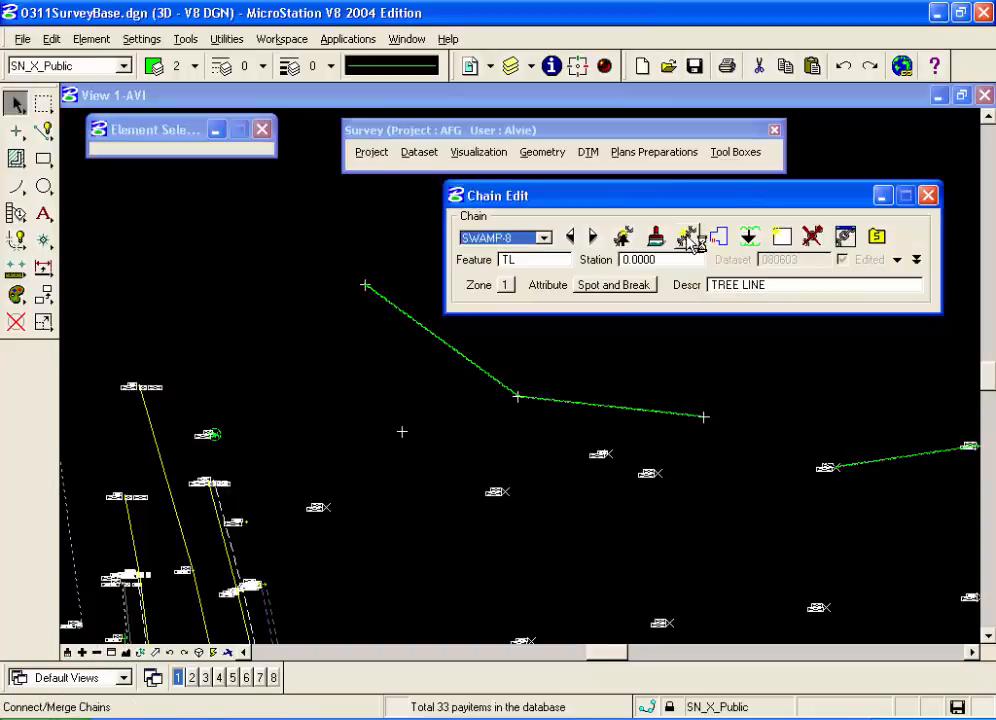
pyautogui.click(688, 238)
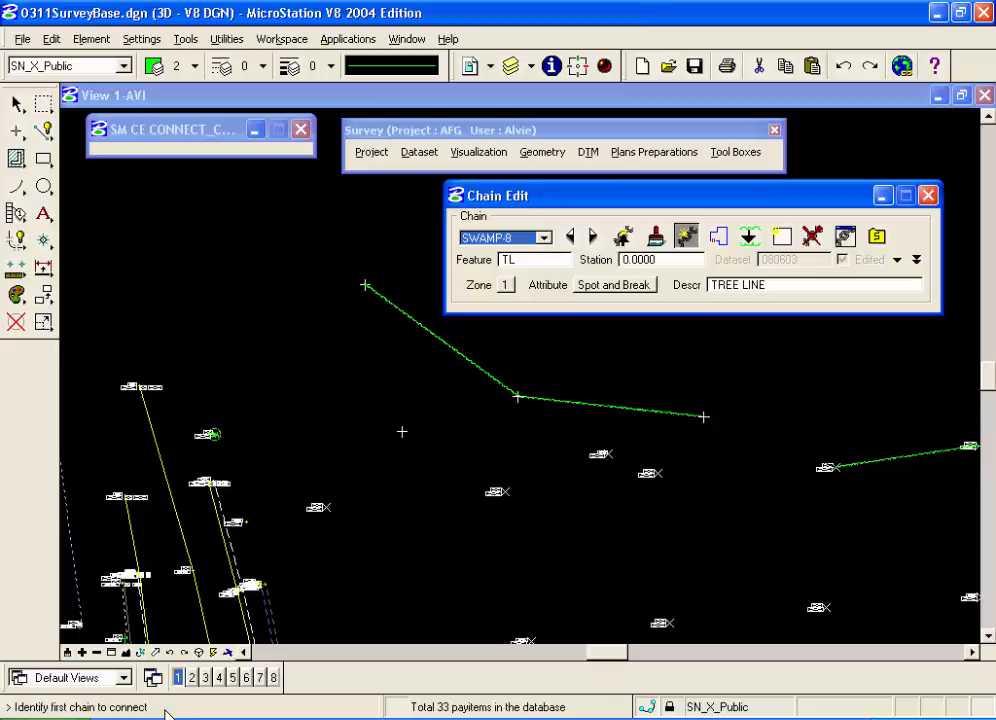
pyautogui.click(681, 416)
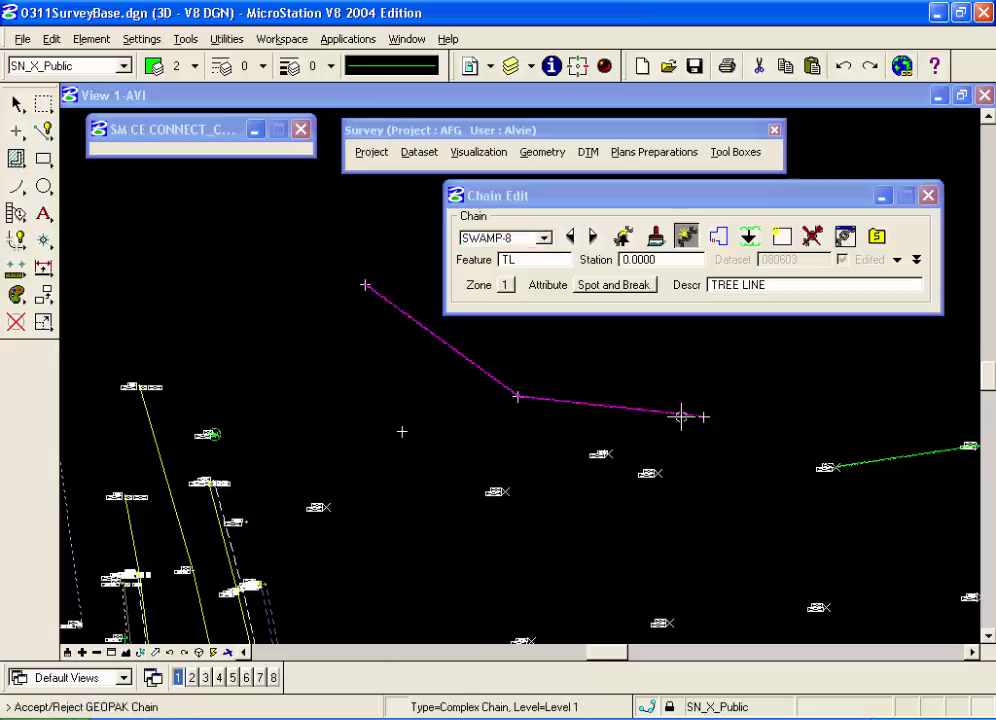
pyautogui.click(681, 416)
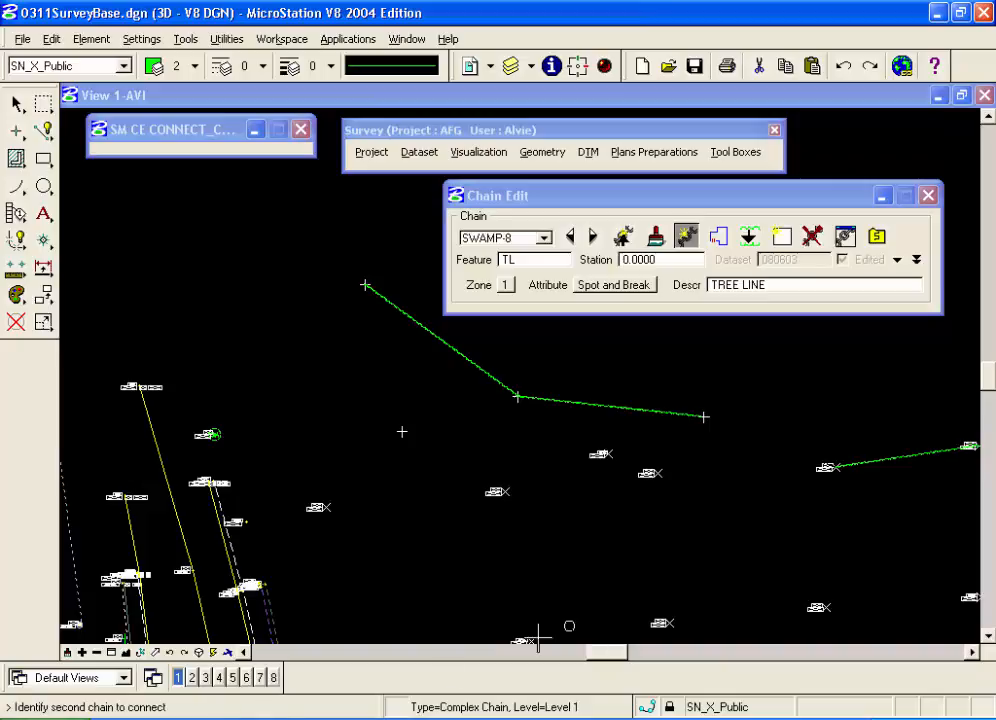
pyautogui.click(856, 466)
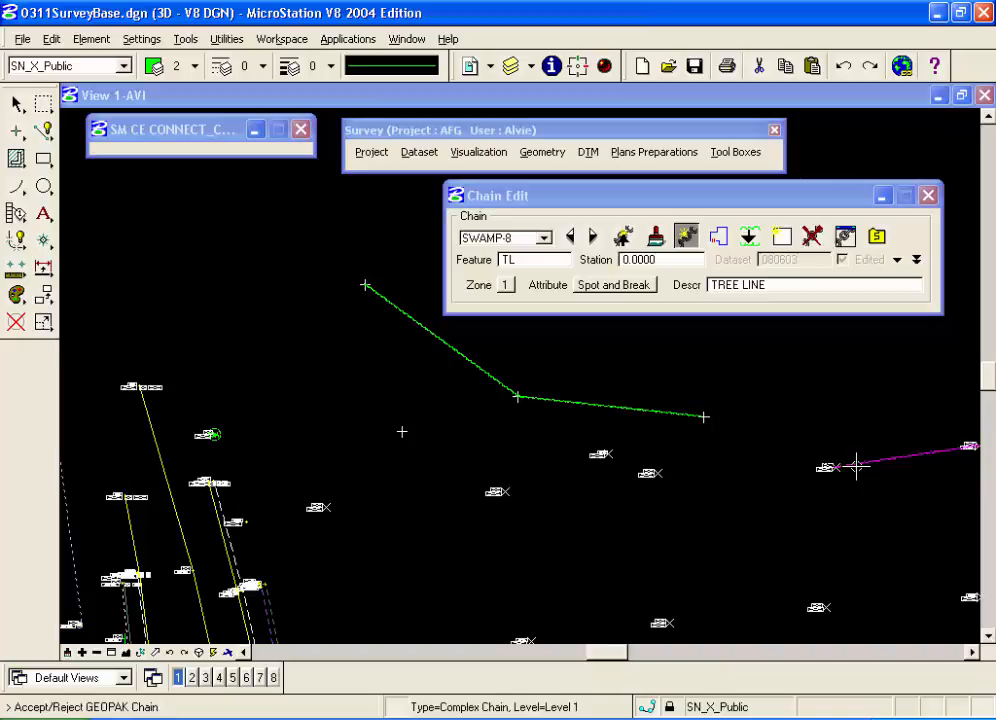
pyautogui.click(856, 466)
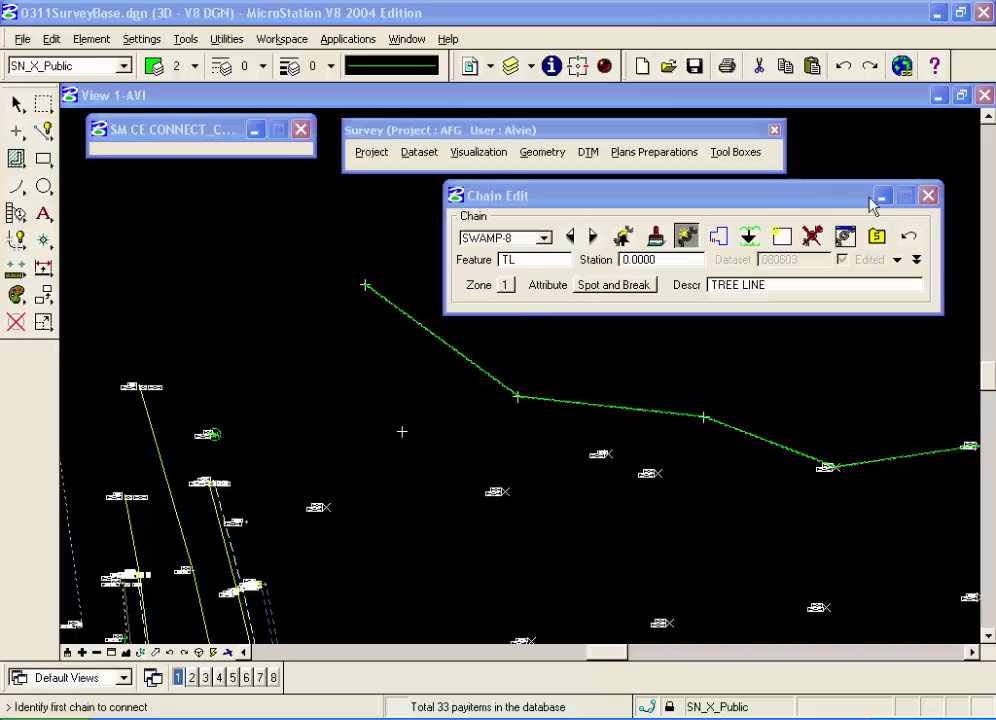
pyautogui.click(910, 239)
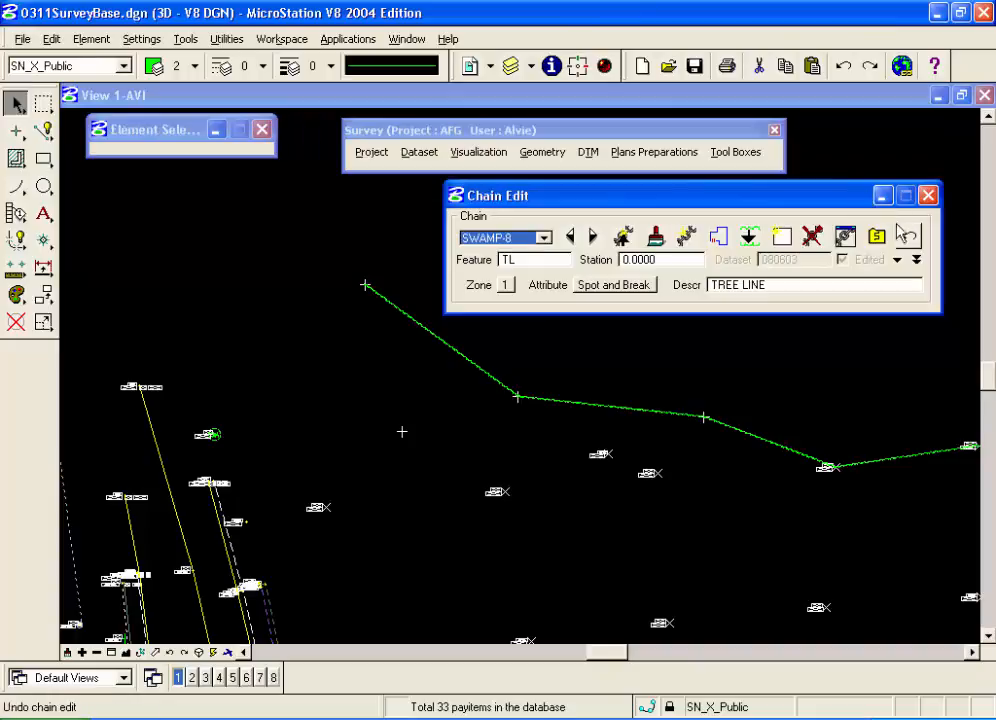
pyautogui.click(910, 238)
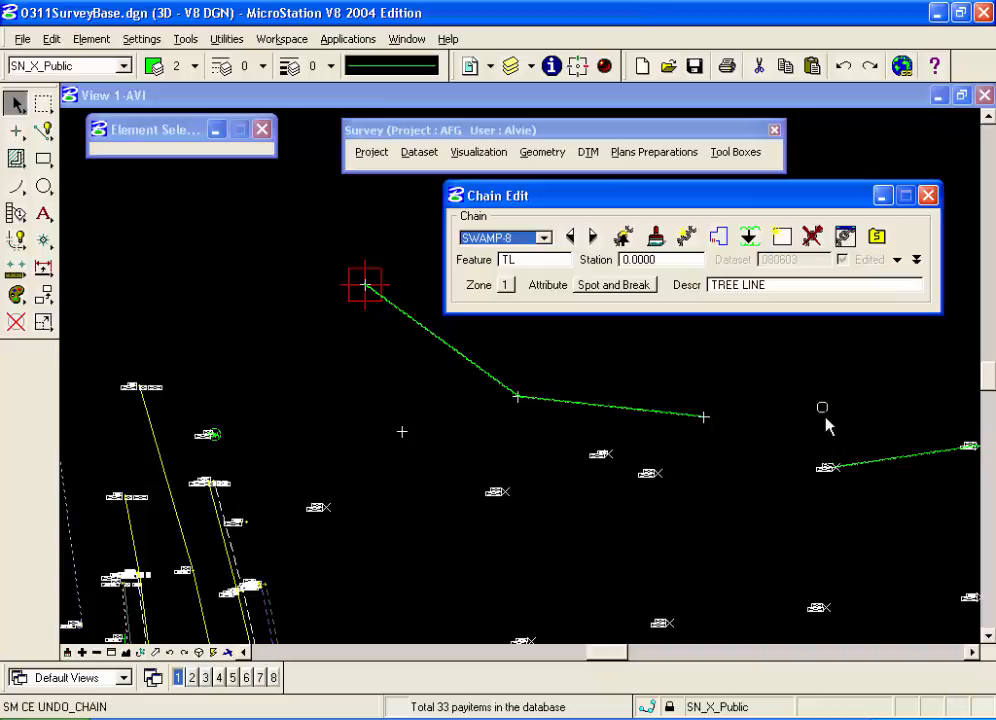
# Connect the SWAMP-8 chain again to the green chain east of it with Connect/Merge Chains
pyautogui.click(684, 240)
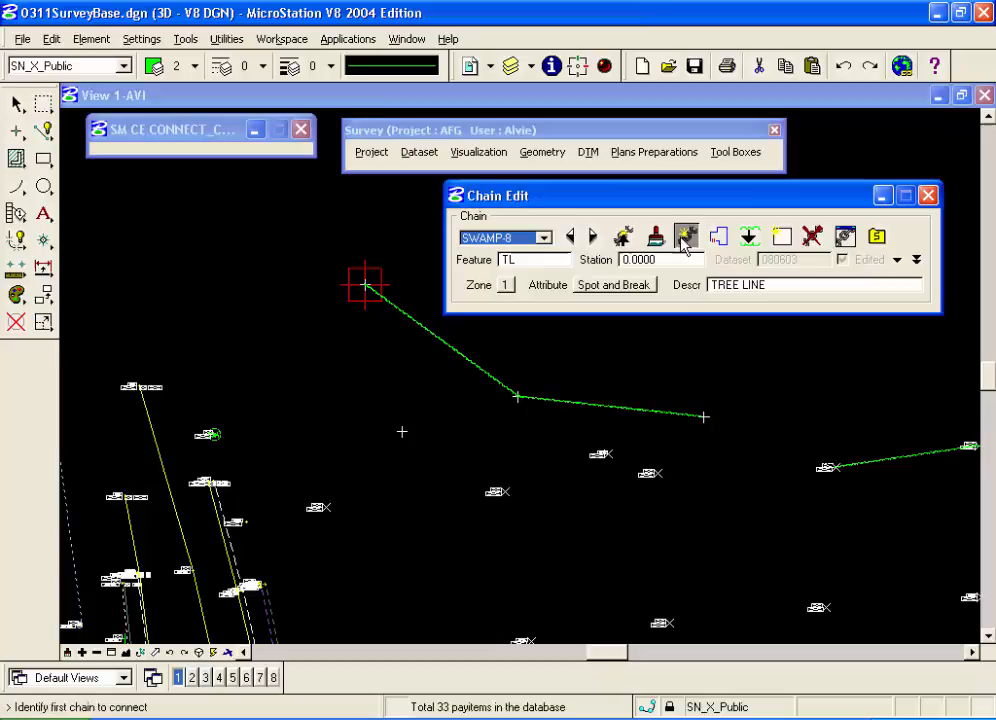
pyautogui.click(688, 412)
pyautogui.click(858, 464)
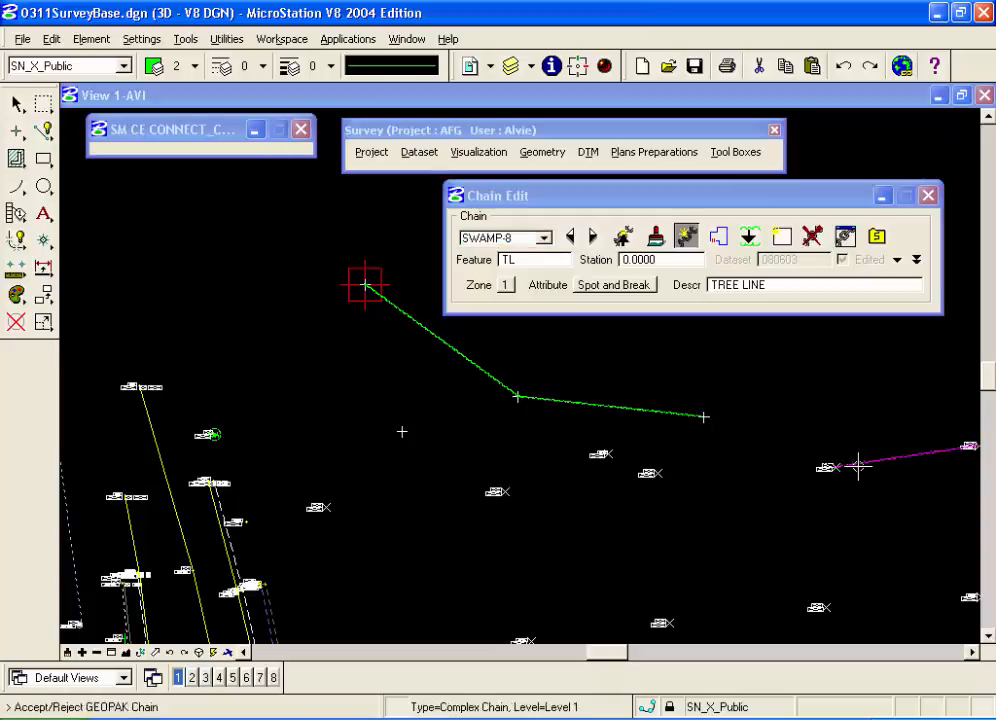
pyautogui.click(858, 464)
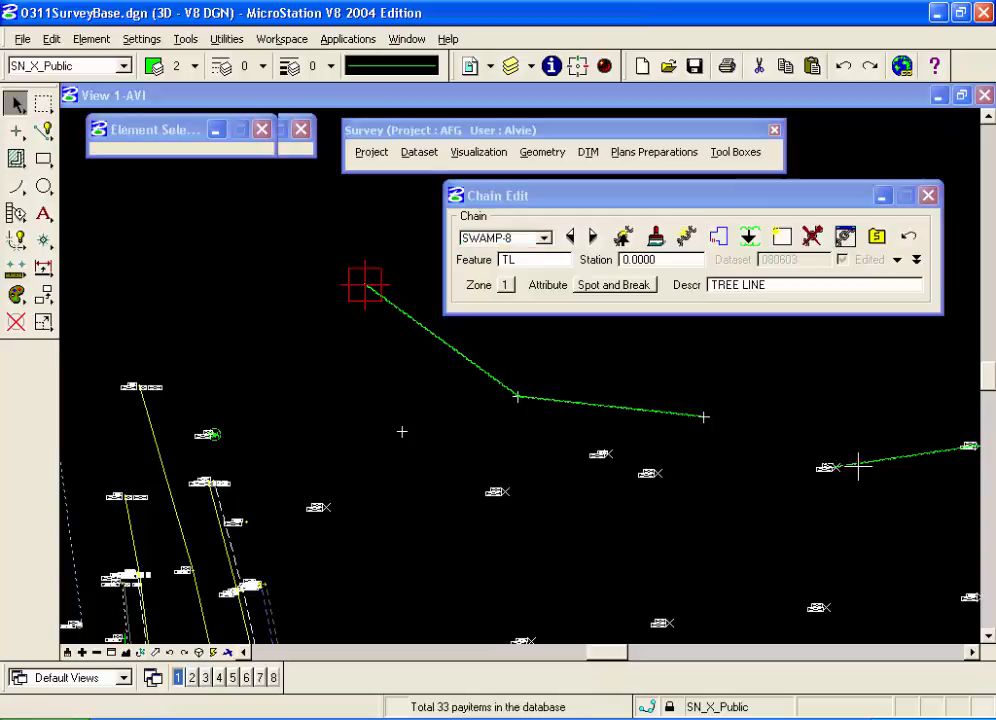
pyautogui.click(910, 240)
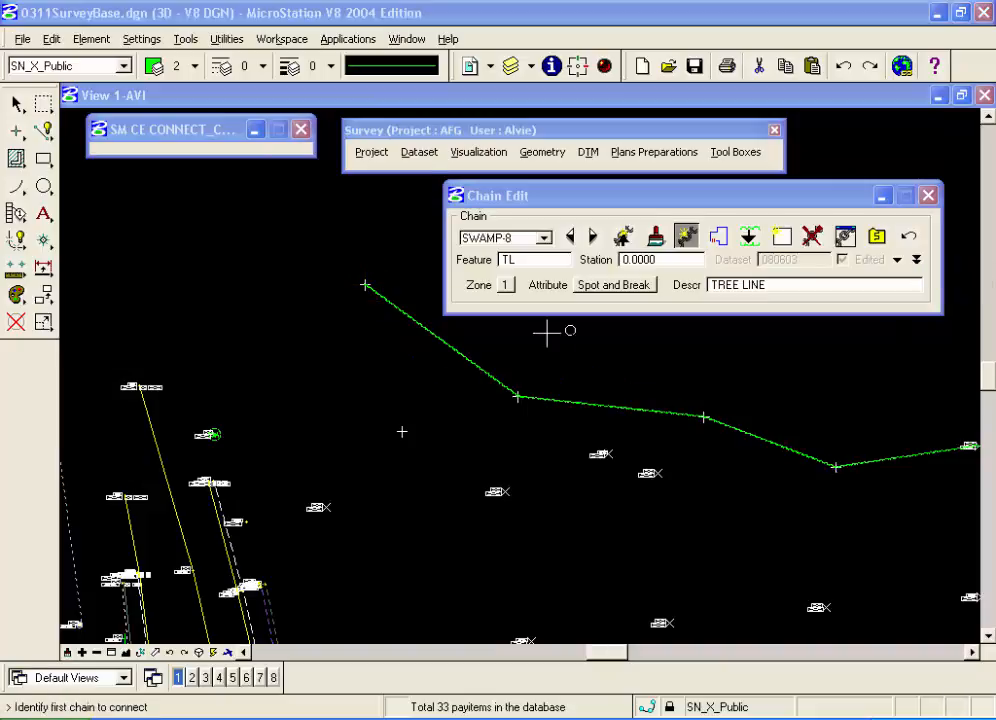
pyautogui.click(719, 237)
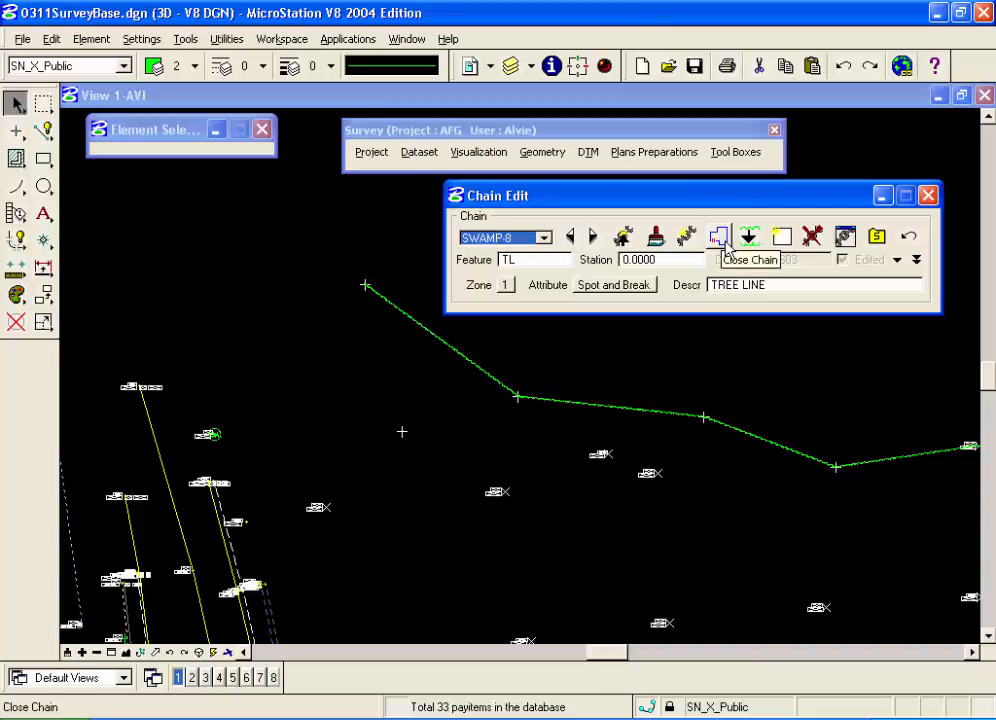
pyautogui.click(731, 248)
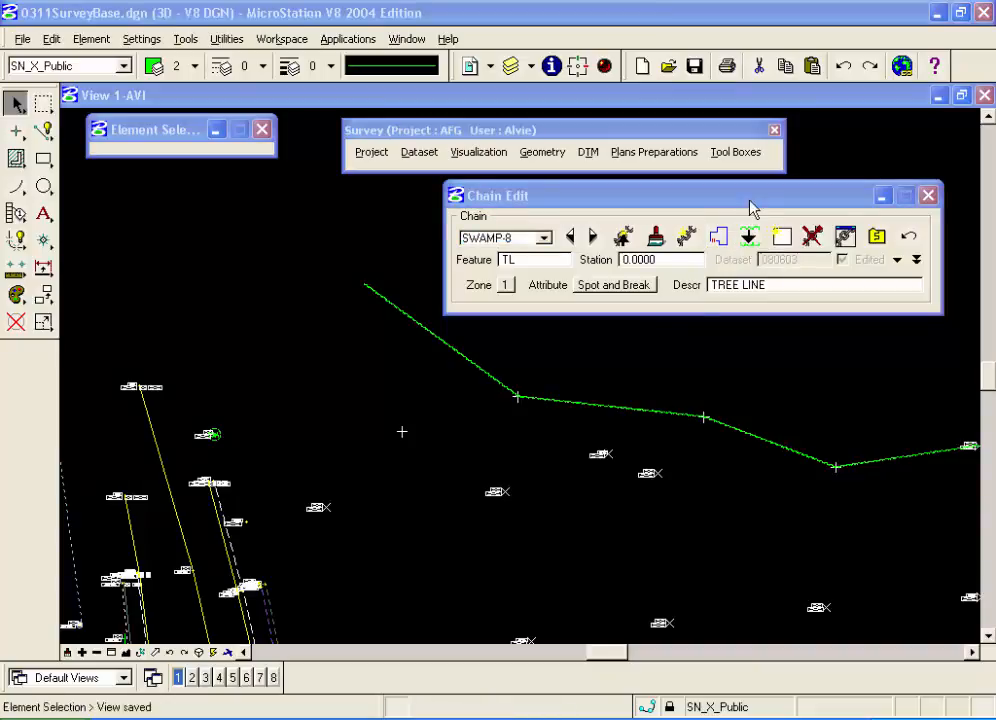
# Reverse the direction of the SWAMP-8 chain so its scalloped tree line pattern faces the opposite side
pyautogui.click(751, 238)
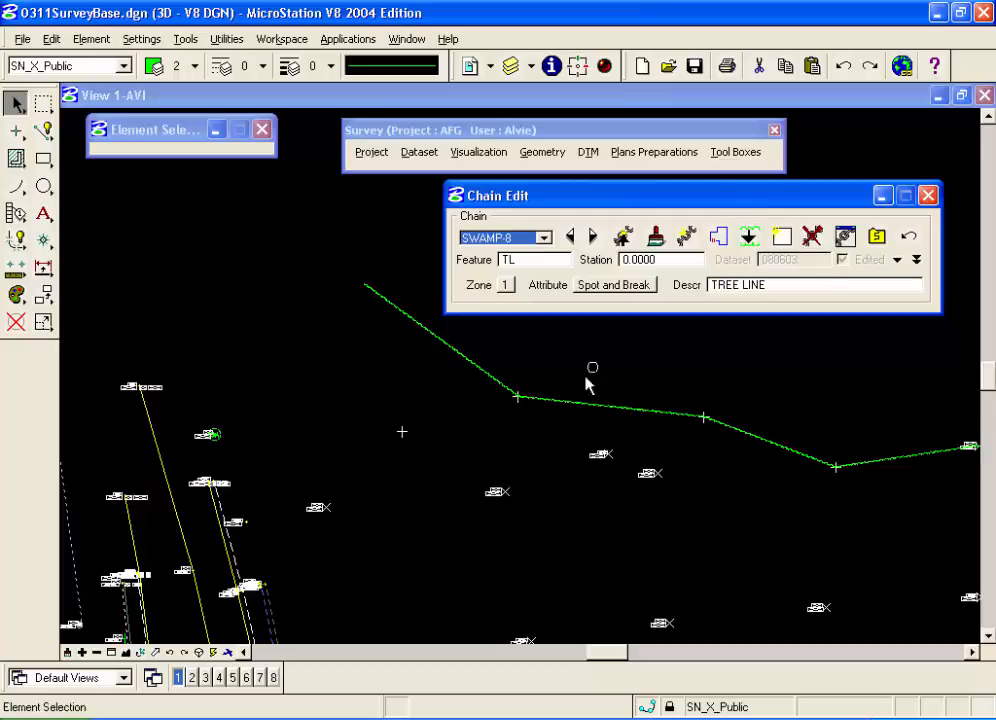
pyautogui.click(111, 652)
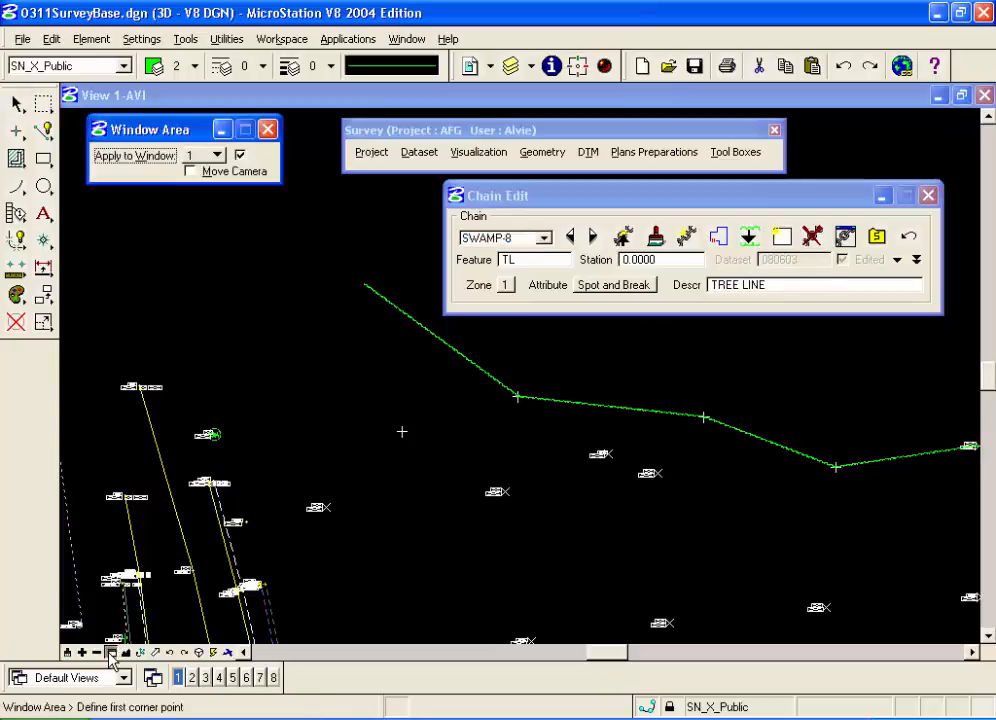
pyautogui.click(518, 383)
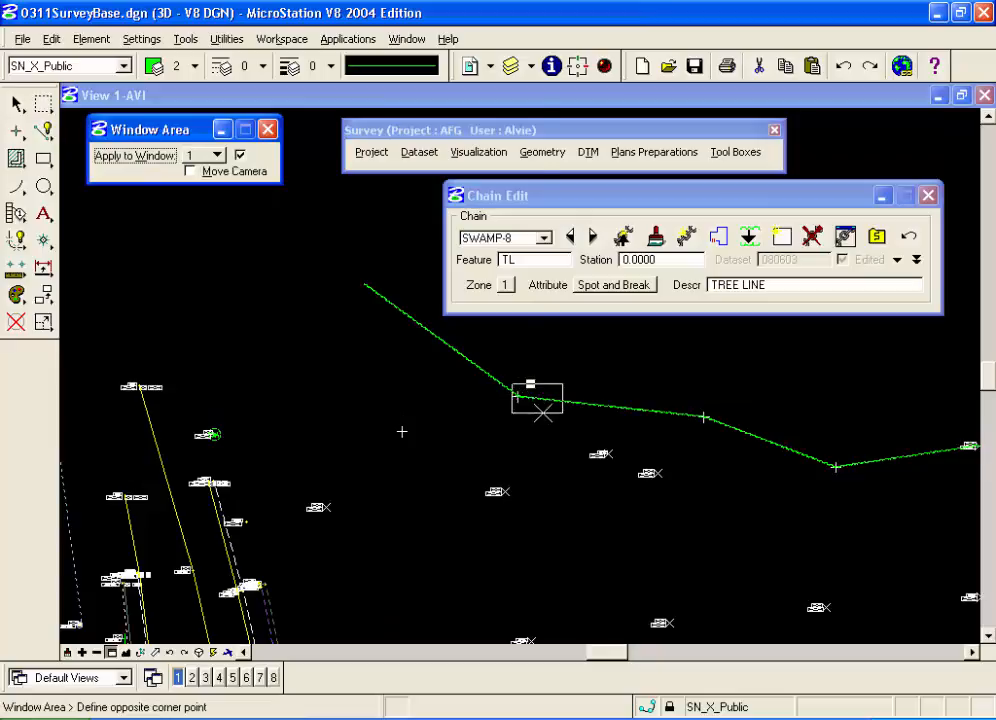
pyautogui.click(563, 412)
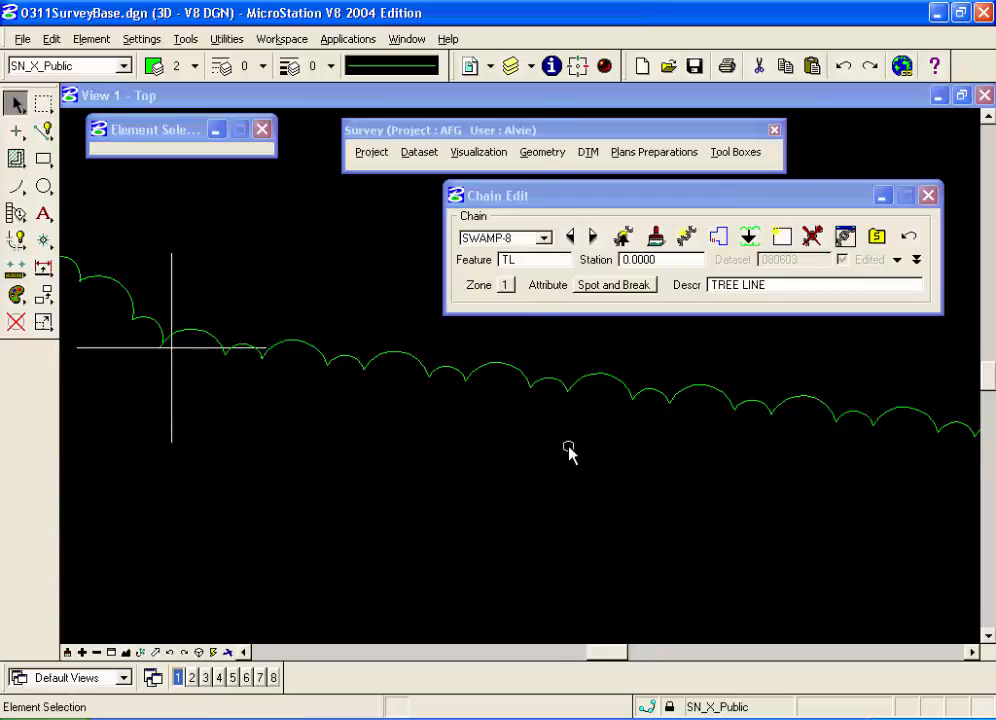
pyautogui.scroll(-1, 568, 452)
pyautogui.scroll(-1, 568, 452)
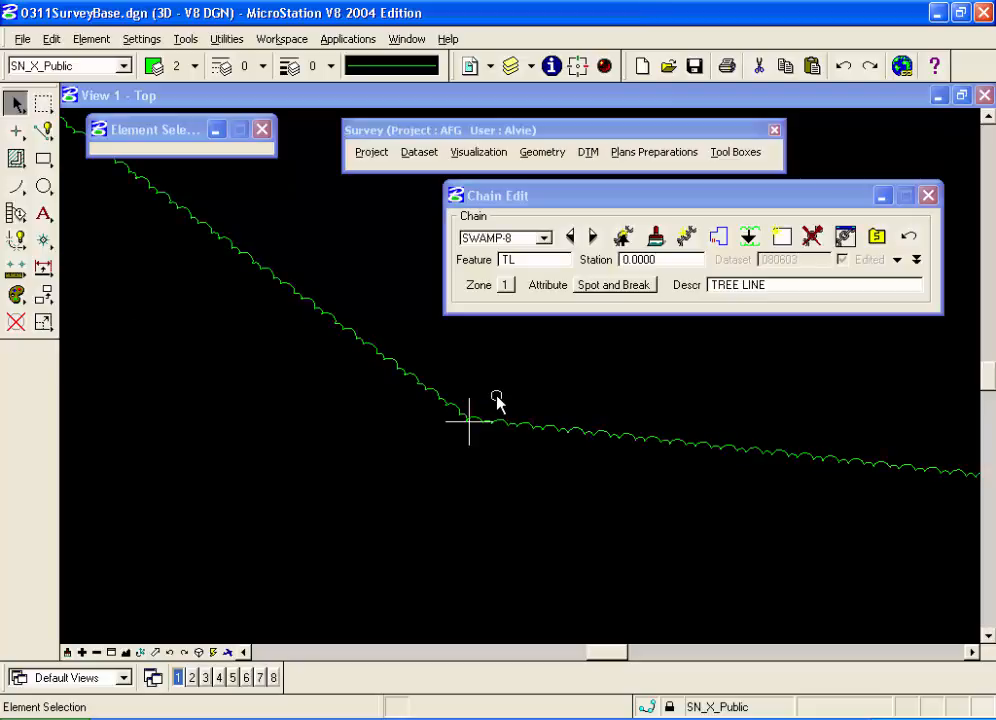
pyautogui.scroll(2, 497, 402)
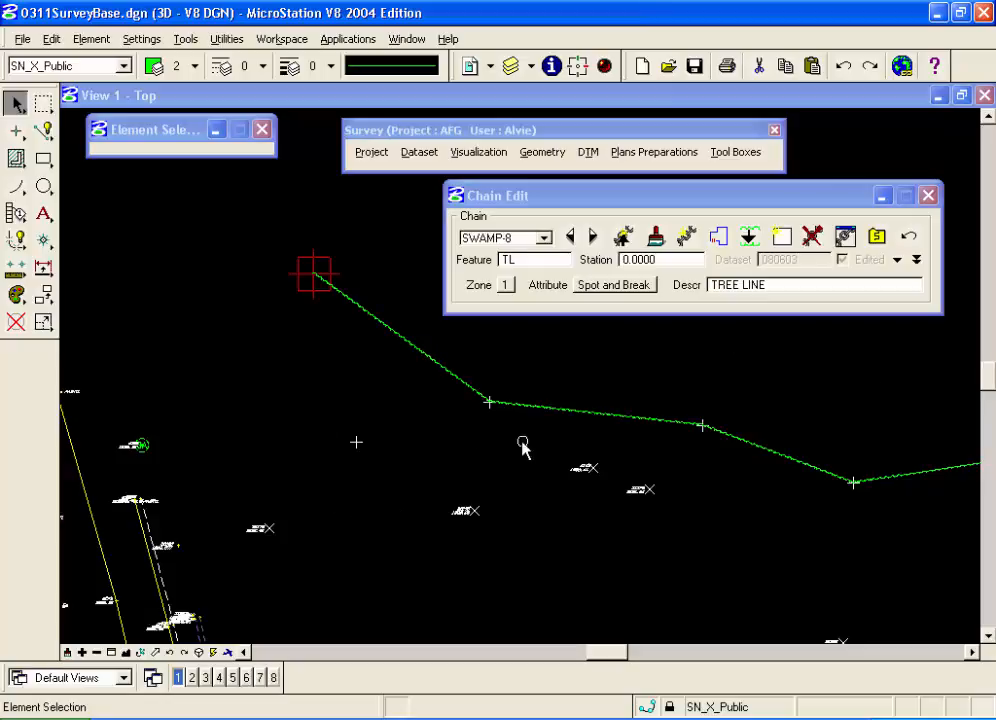
pyautogui.scroll(6, 553, 415)
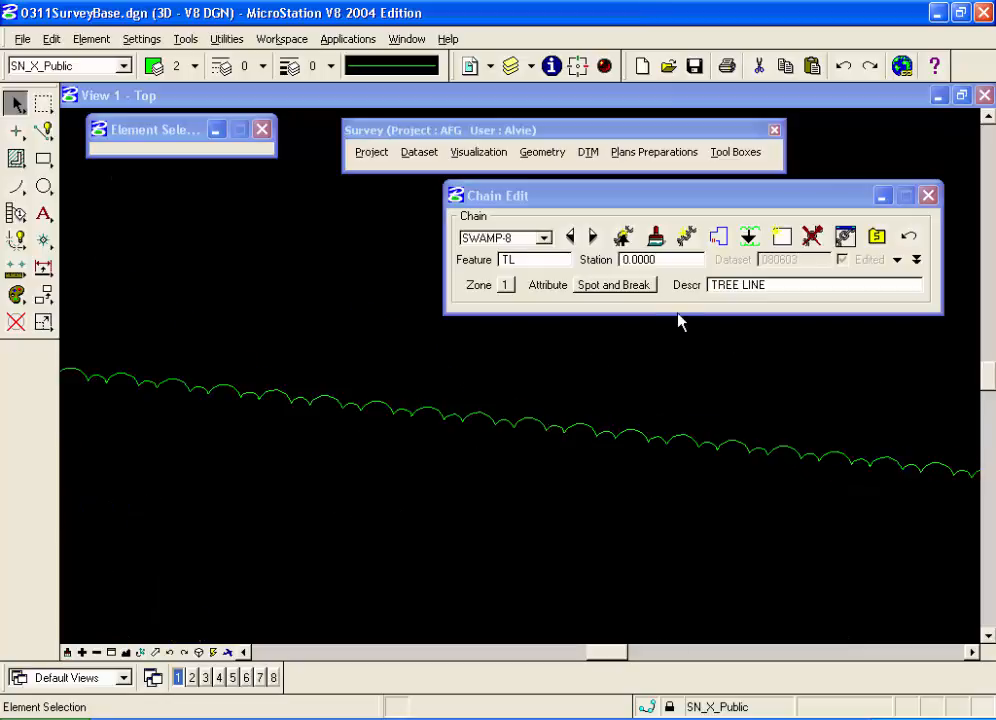
pyautogui.click(752, 242)
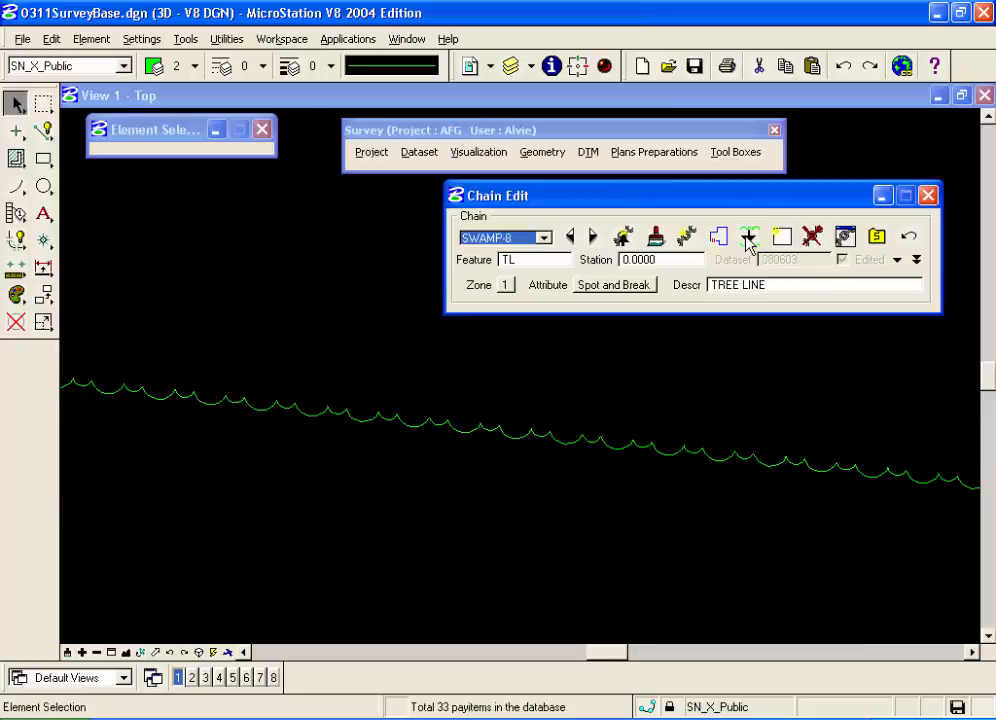
pyautogui.scroll(-4, 533, 470)
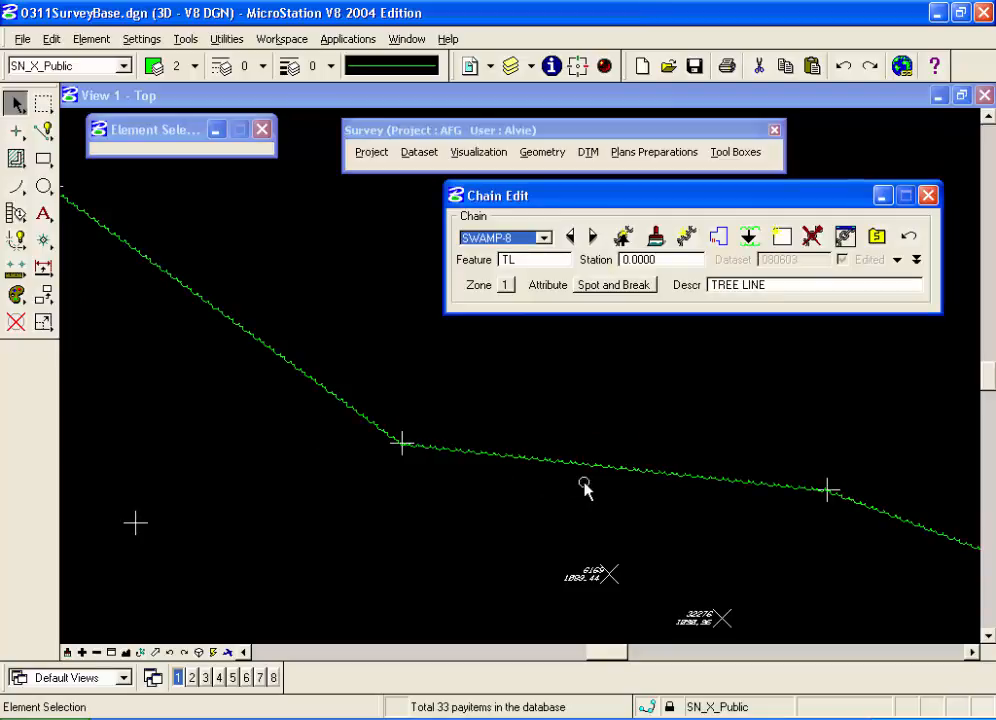
# Start a new chain with Add Chain and choose Feature as the method for adding its points
pyautogui.click(783, 243)
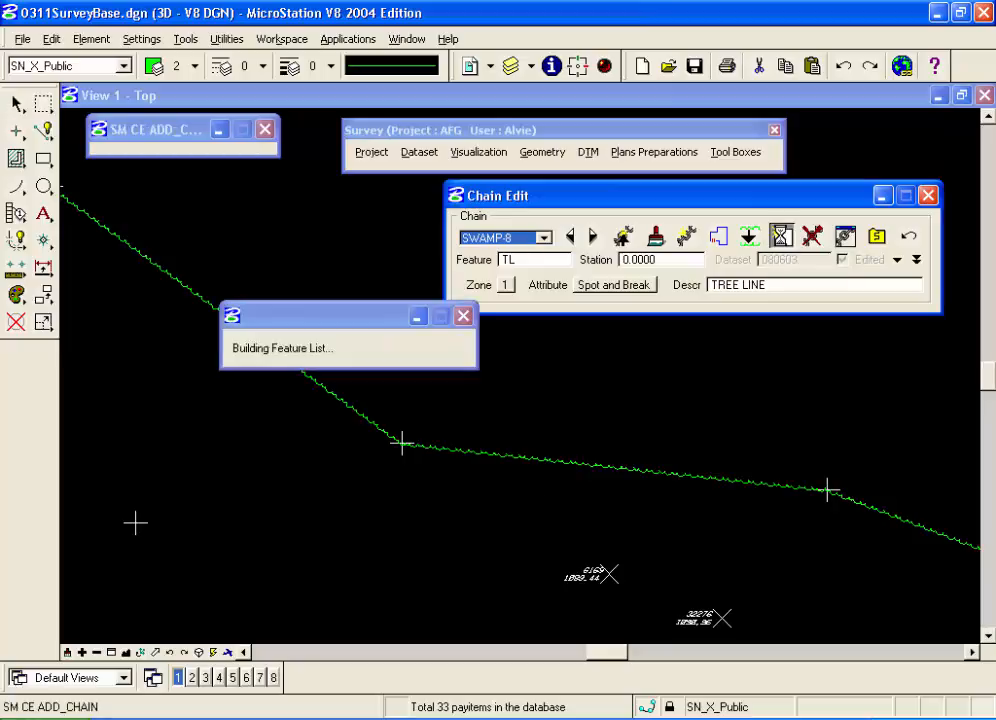
pyautogui.moveTo(471, 100); pyautogui.dragTo(680, 182)
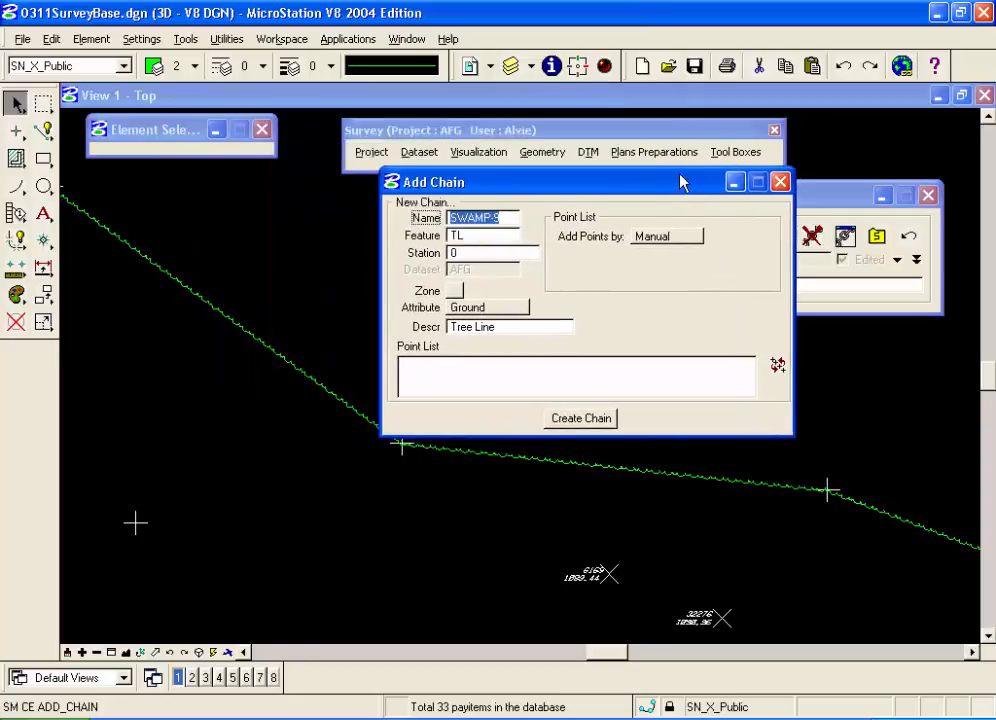
pyautogui.click(686, 238)
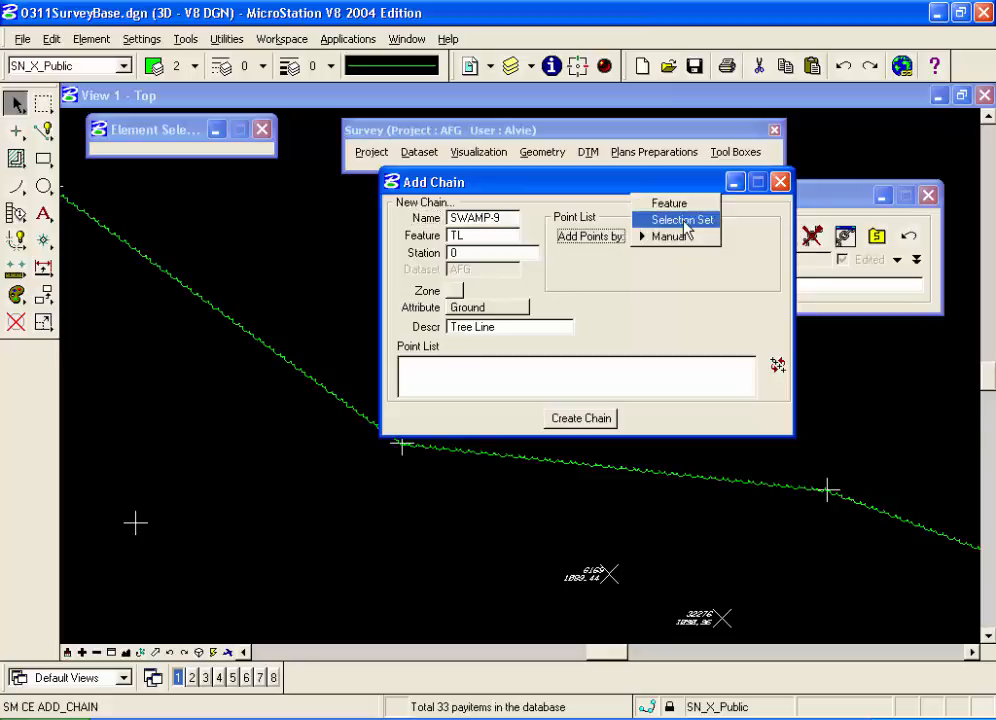
pyautogui.click(696, 204)
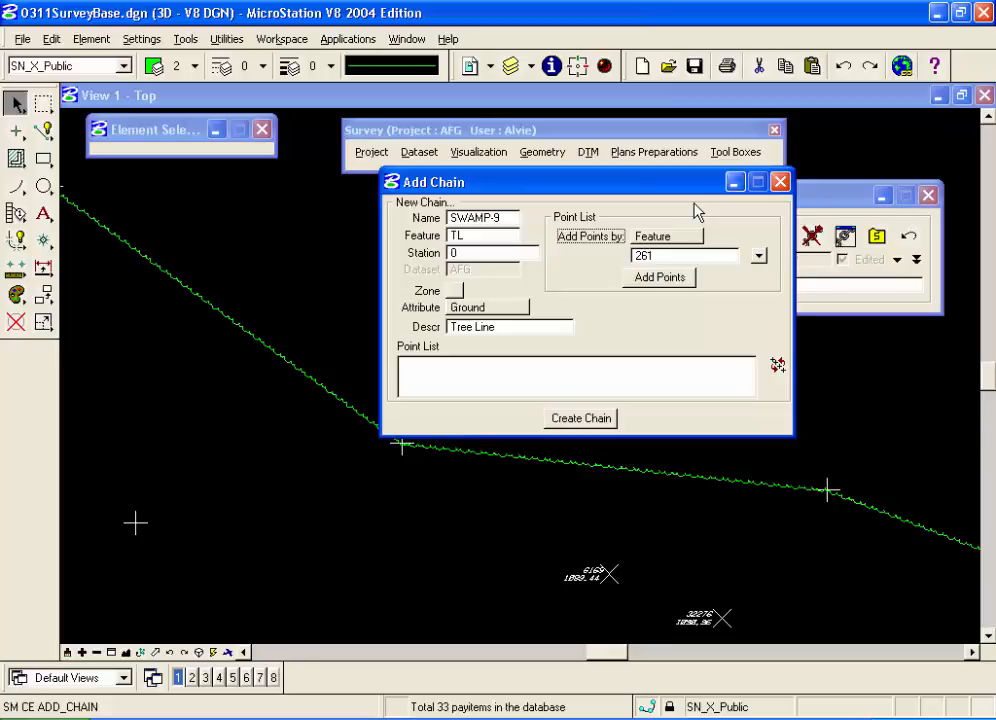
# Go through the new chain's name, feature and station, and set its zone to 1 and its attribute to Ground
pyautogui.click(505, 220)
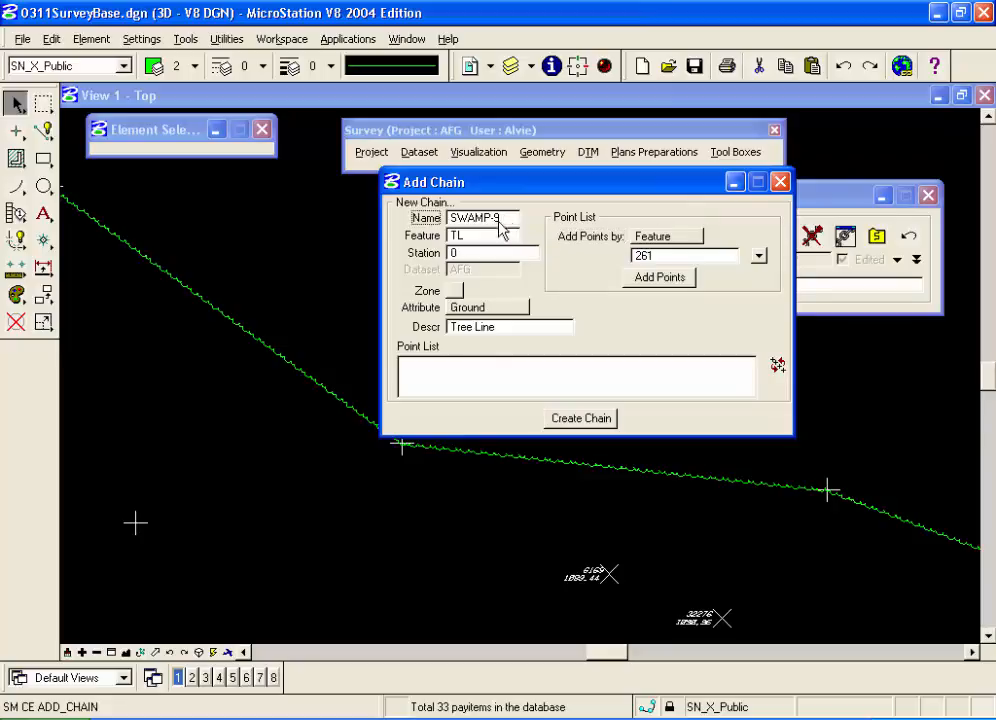
pyautogui.click(485, 236)
pyautogui.click(481, 255)
pyautogui.click(456, 290)
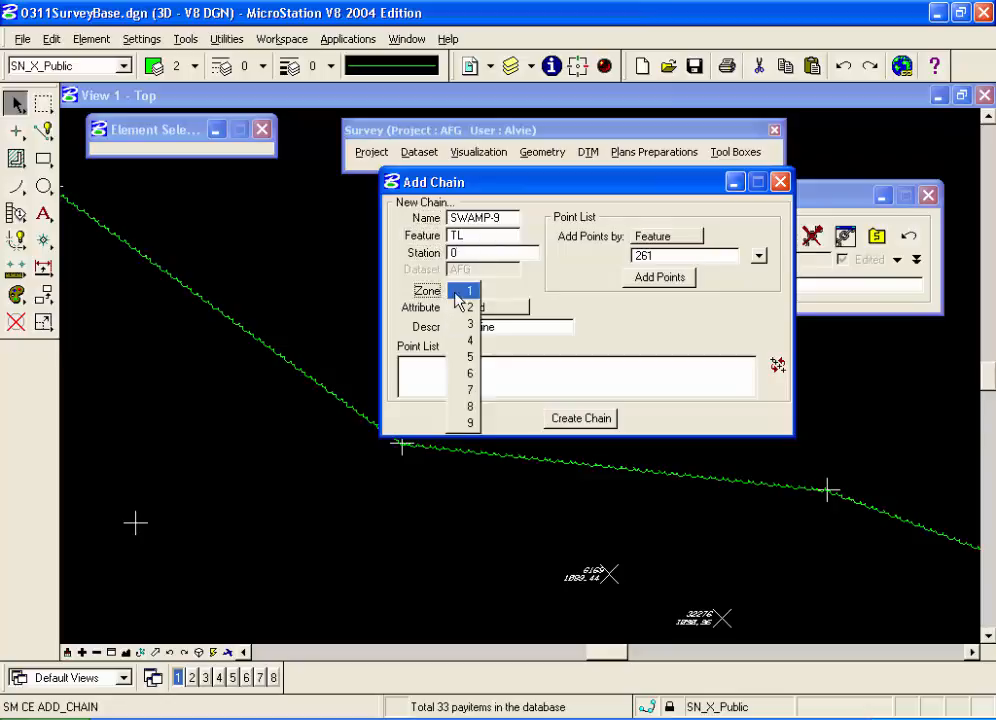
pyautogui.click(456, 294)
pyautogui.click(525, 312)
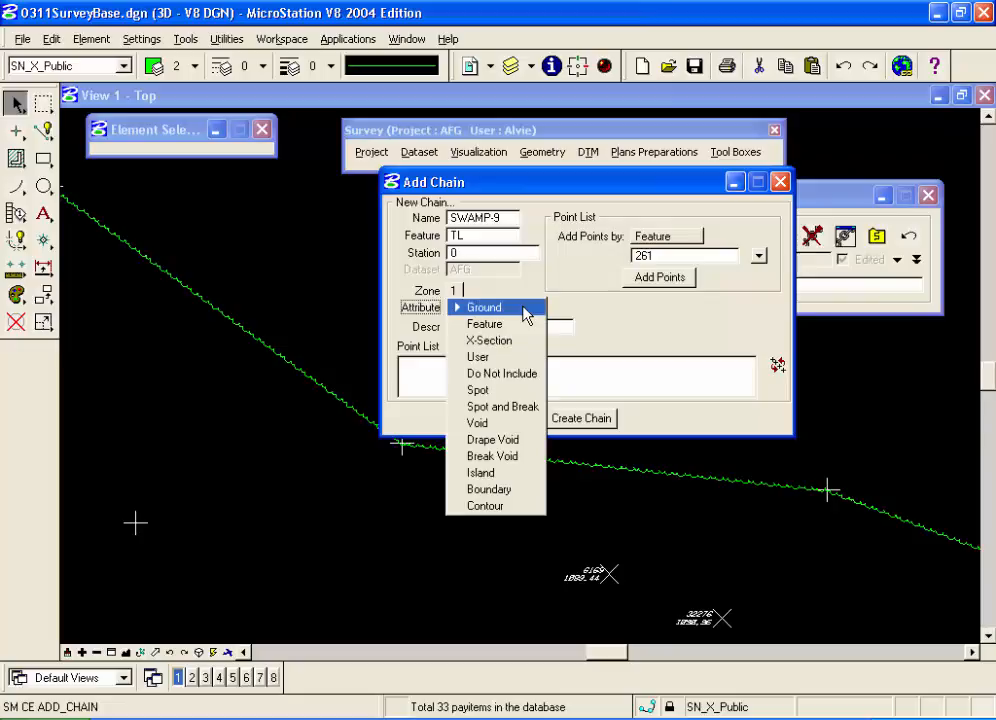
pyautogui.click(527, 310)
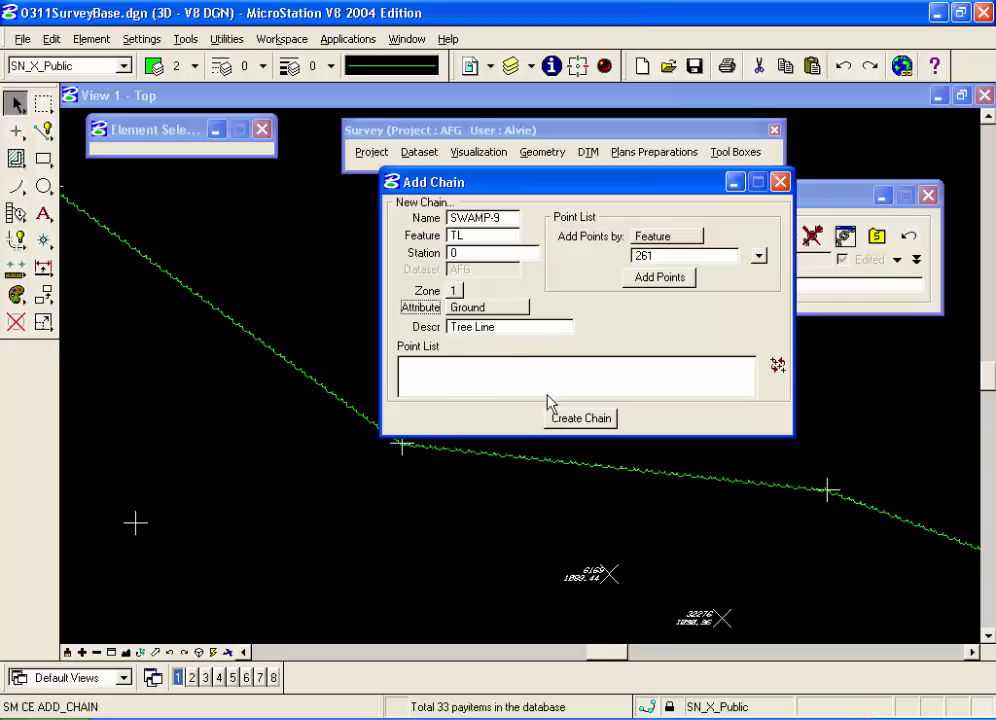
# Switch the new chain's point-adding method to Manual and close Add Chain without creating the chain
pyautogui.click(490, 374)
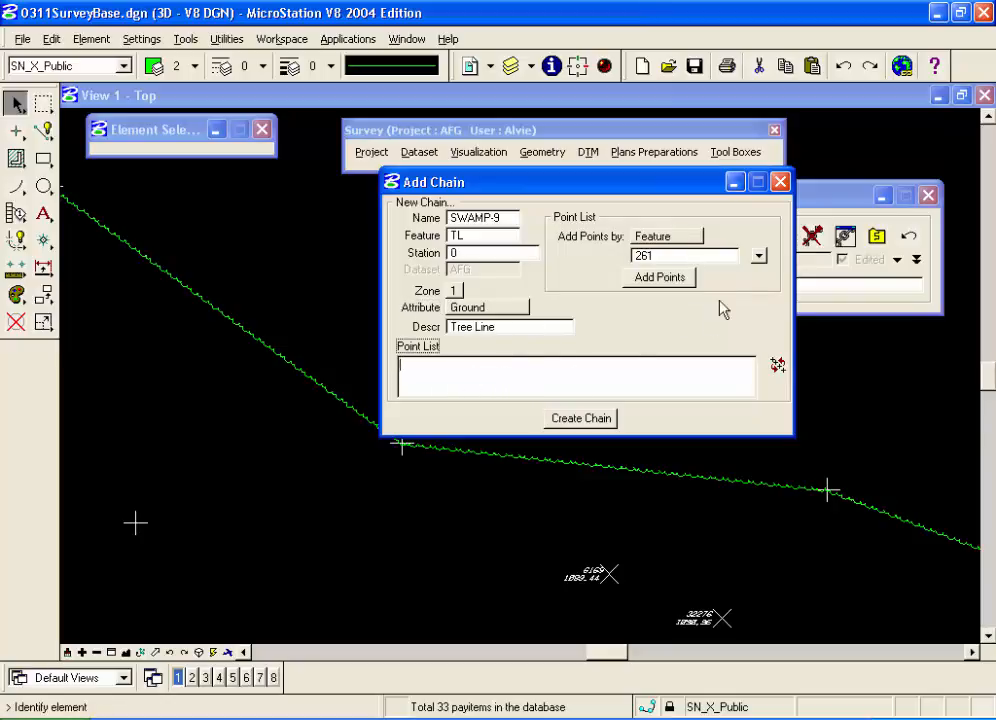
pyautogui.click(700, 237)
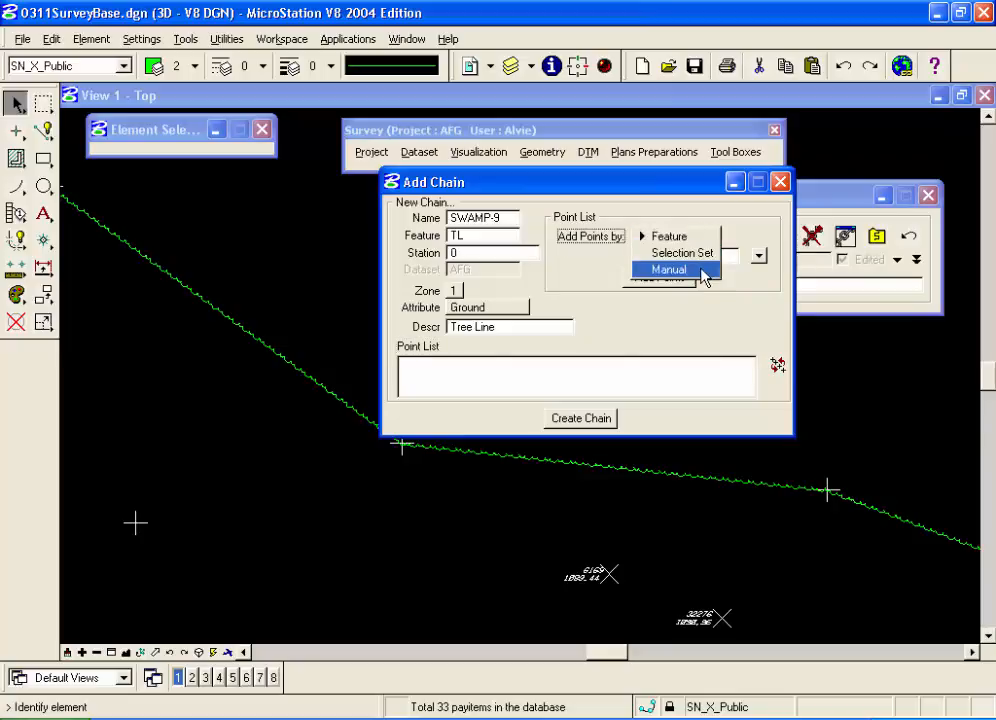
pyautogui.click(704, 272)
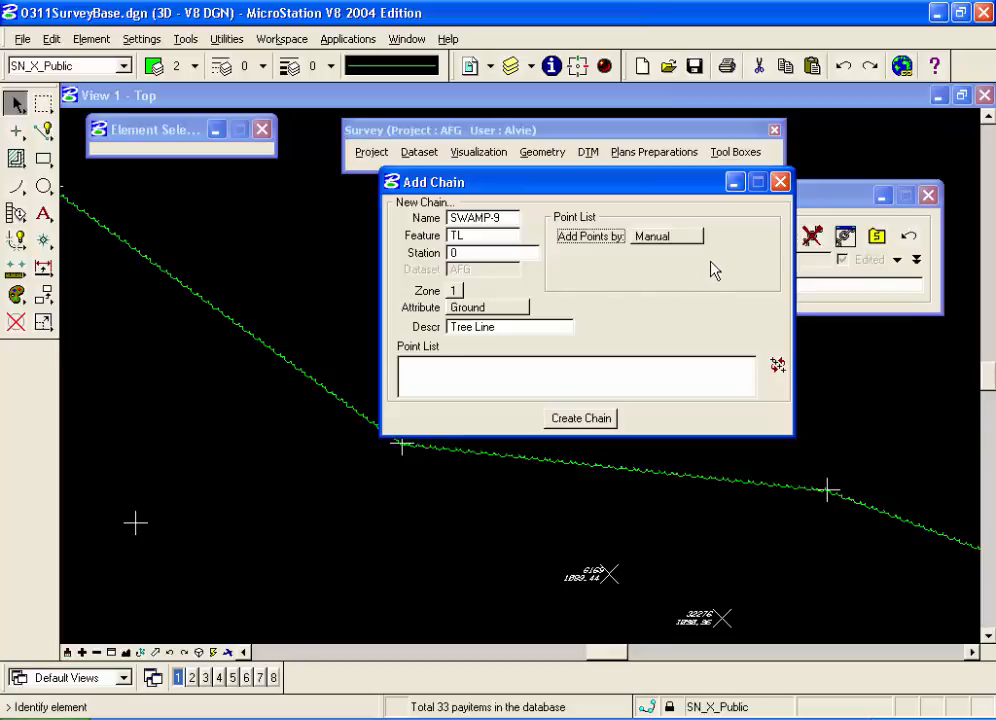
pyautogui.click(781, 182)
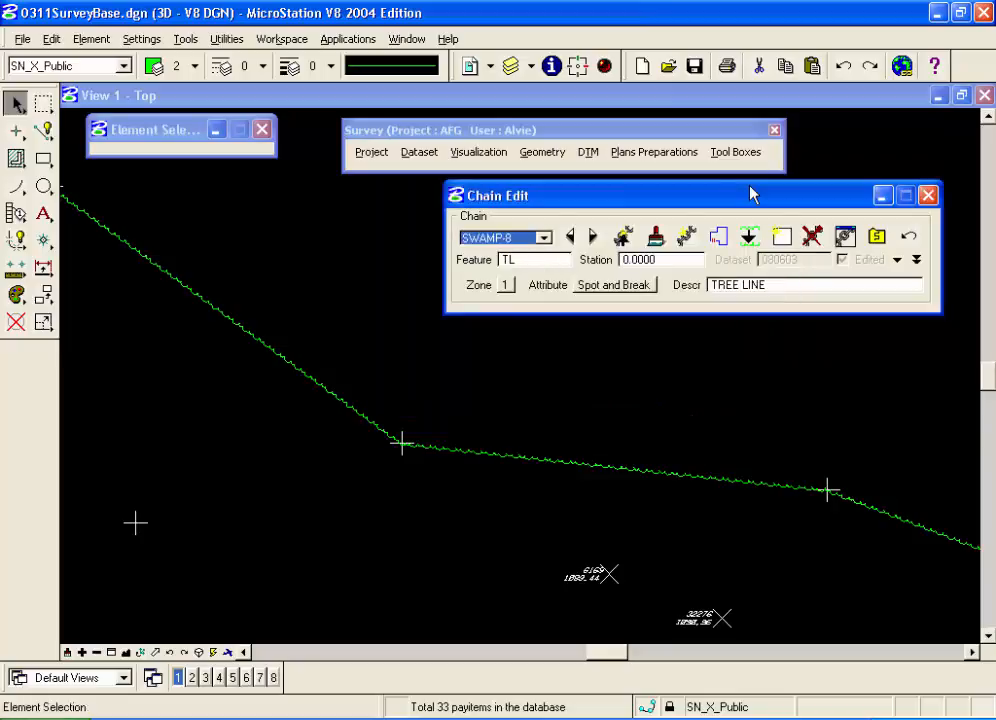
# Start deleting the SWAMP-8 chain but decline the deletion, and fit the view to that chain
pyautogui.click(813, 236)
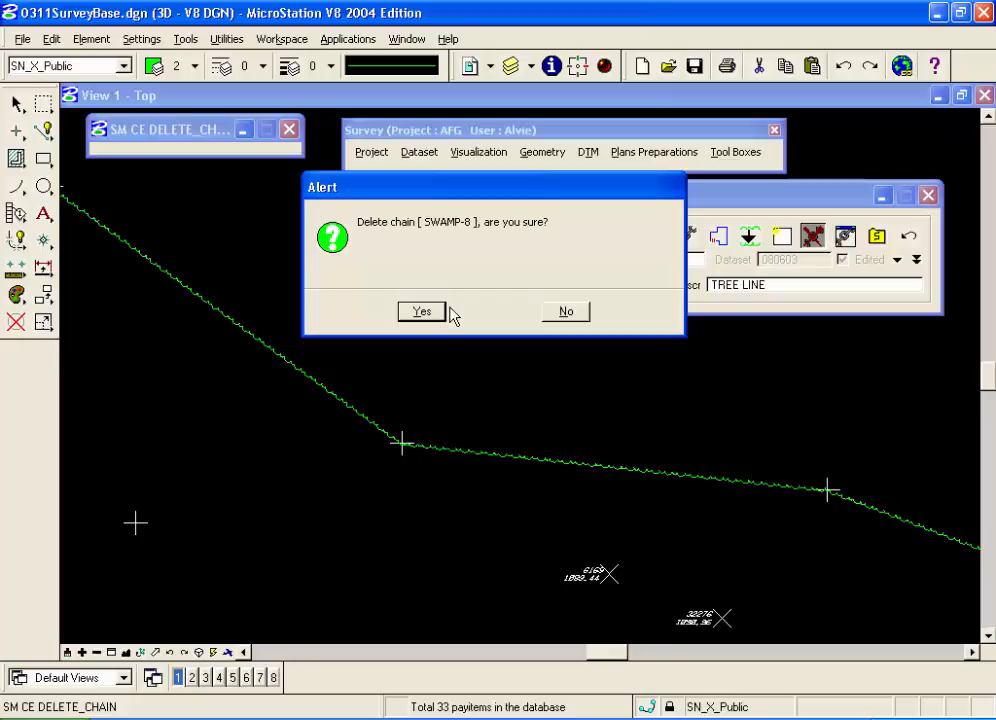
pyautogui.click(563, 312)
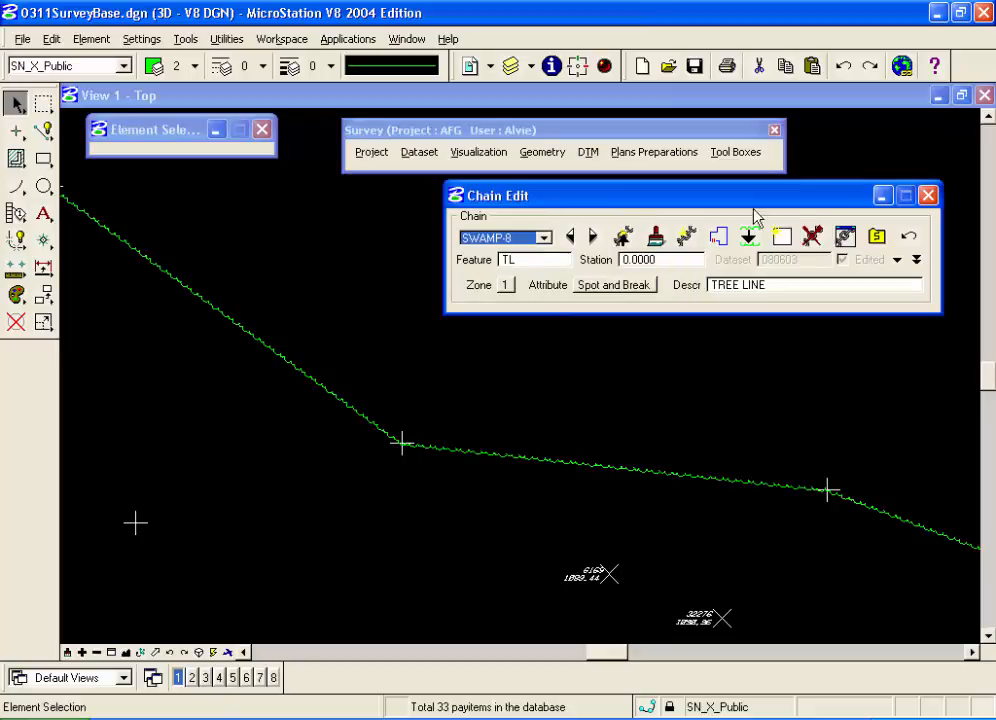
pyautogui.click(849, 246)
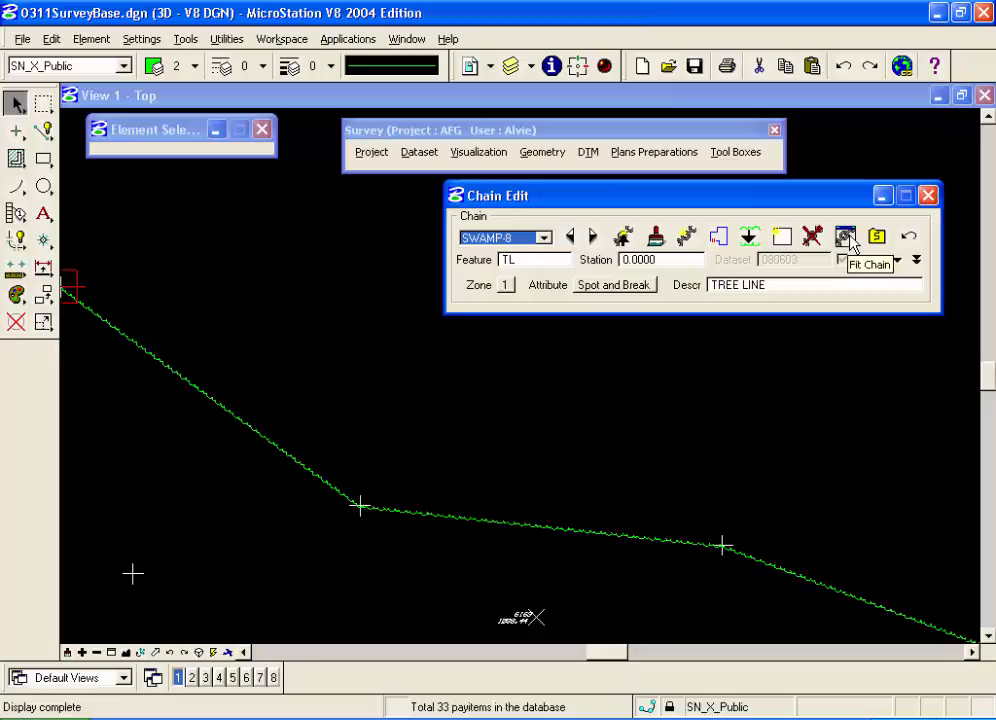
pyautogui.click(776, 380)
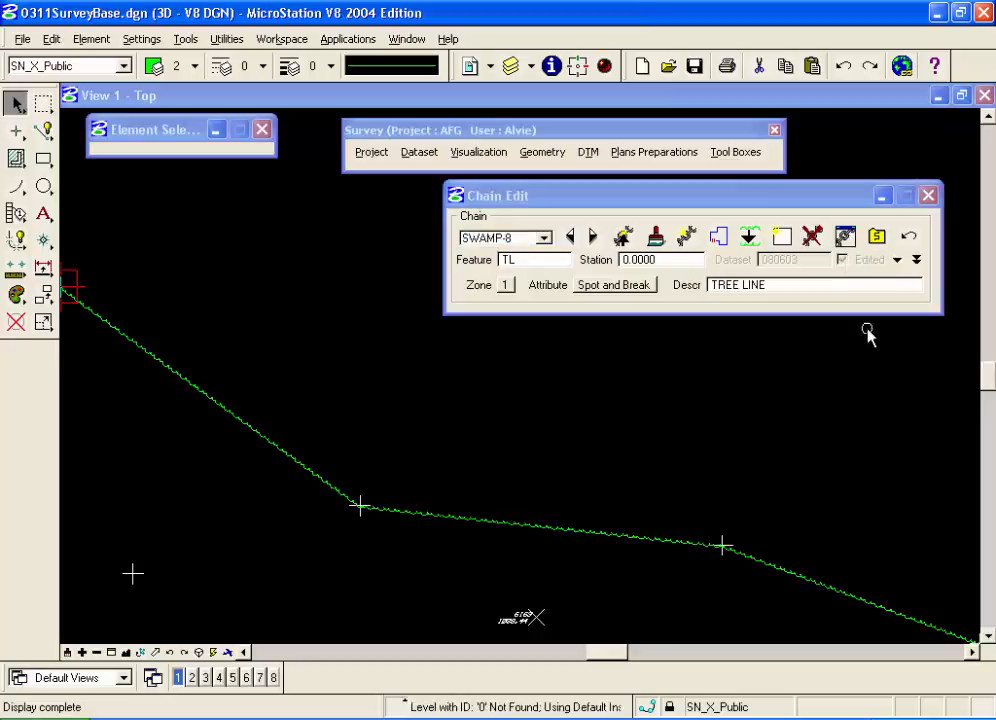
# Open the Chain/Point Edit settings and examine the point locator's size and symbology against its marker in the view
pyautogui.click(878, 237)
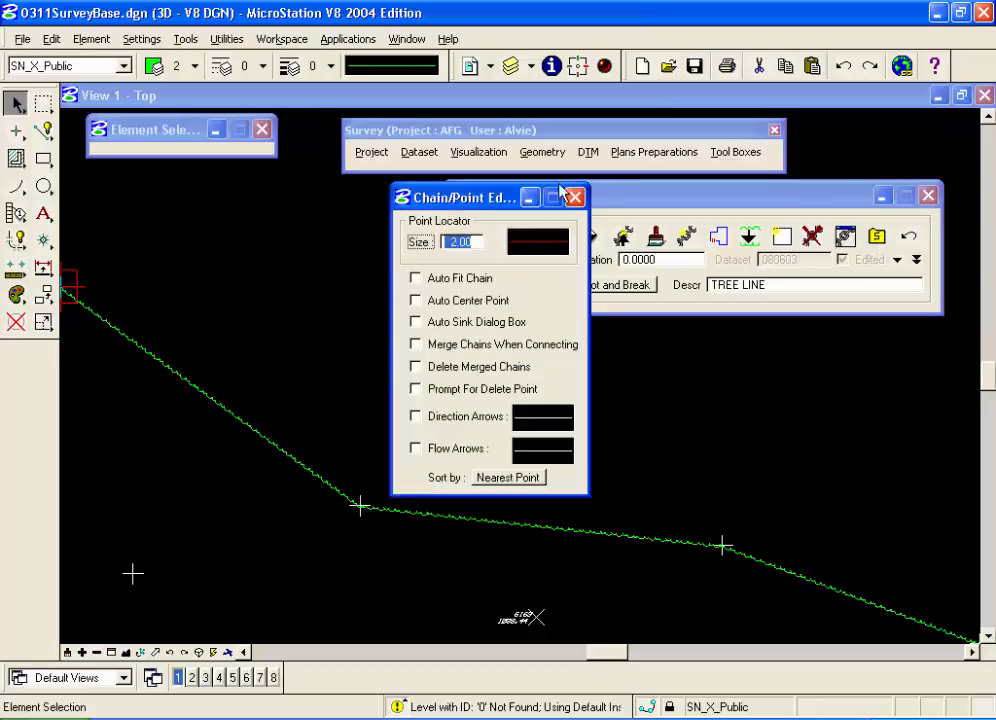
pyautogui.moveTo(466, 197); pyautogui.dragTo(492, 194)
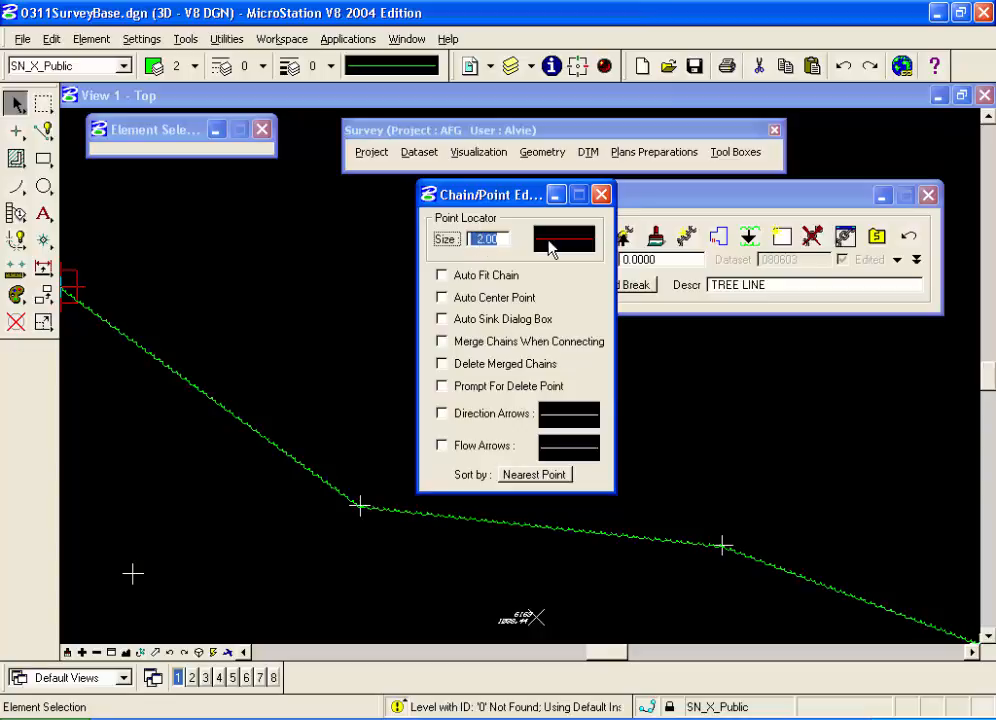
pyautogui.moveTo(549, 249)
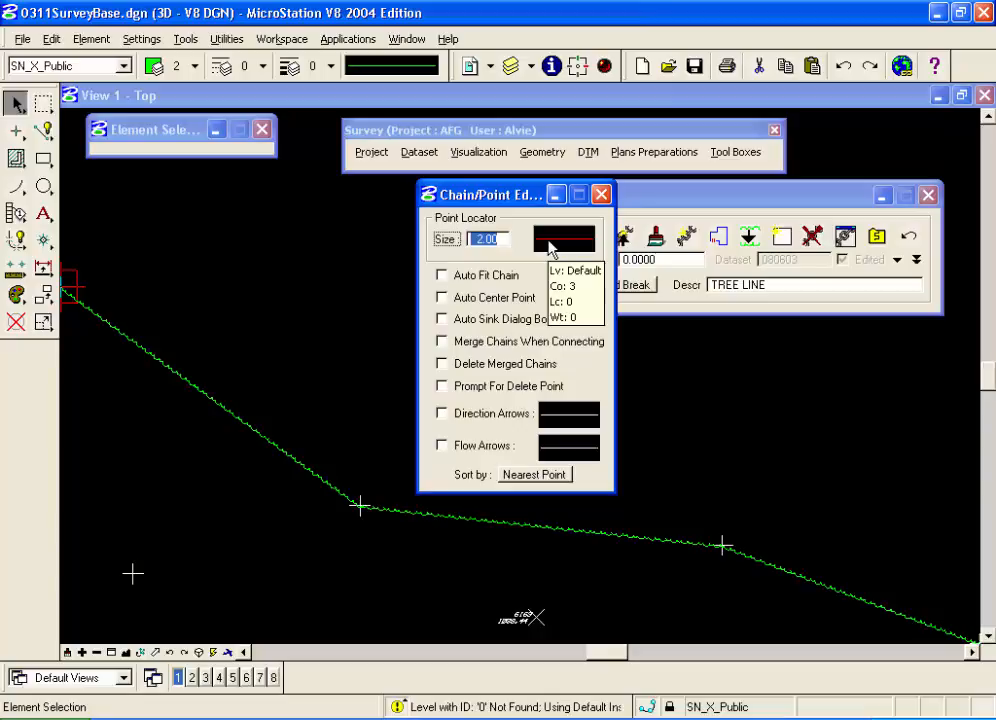
pyautogui.click(262, 653)
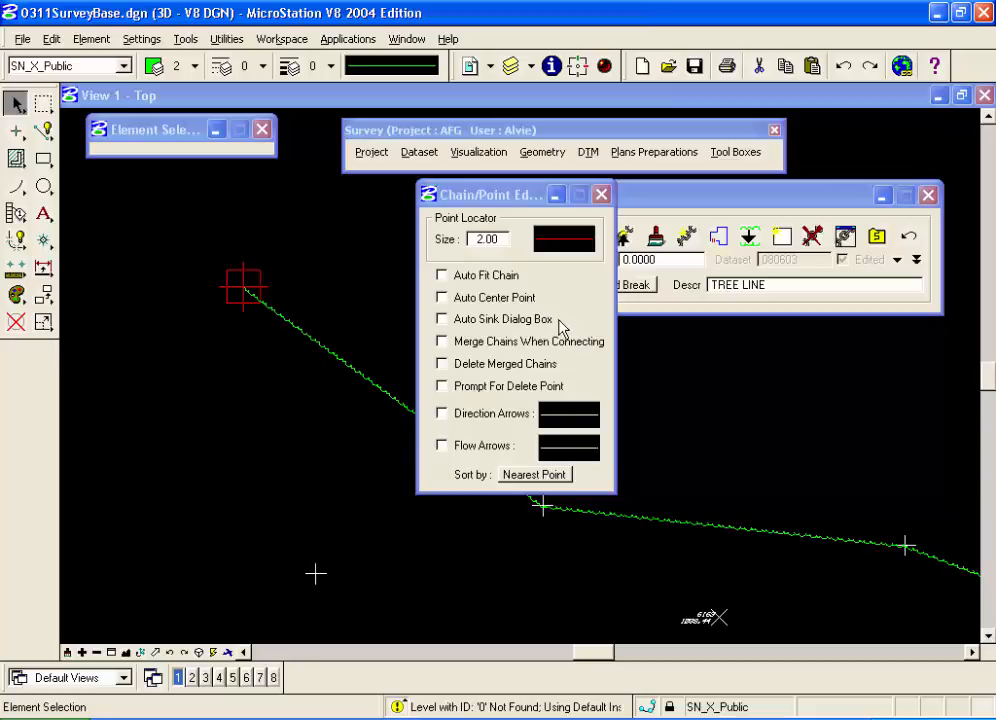
pyautogui.moveTo(494, 196); pyautogui.dragTo(390, 204)
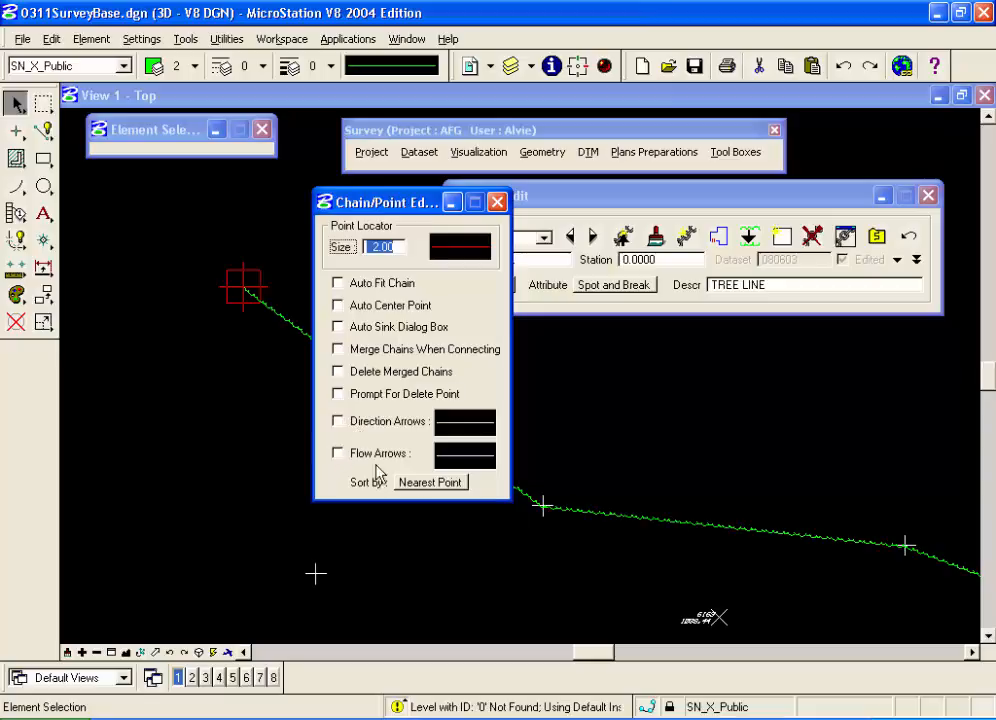
# Keep point sorting by Nearest Point and enable Direction Arrows in the Chain/Point Edit settings
pyautogui.click(463, 484)
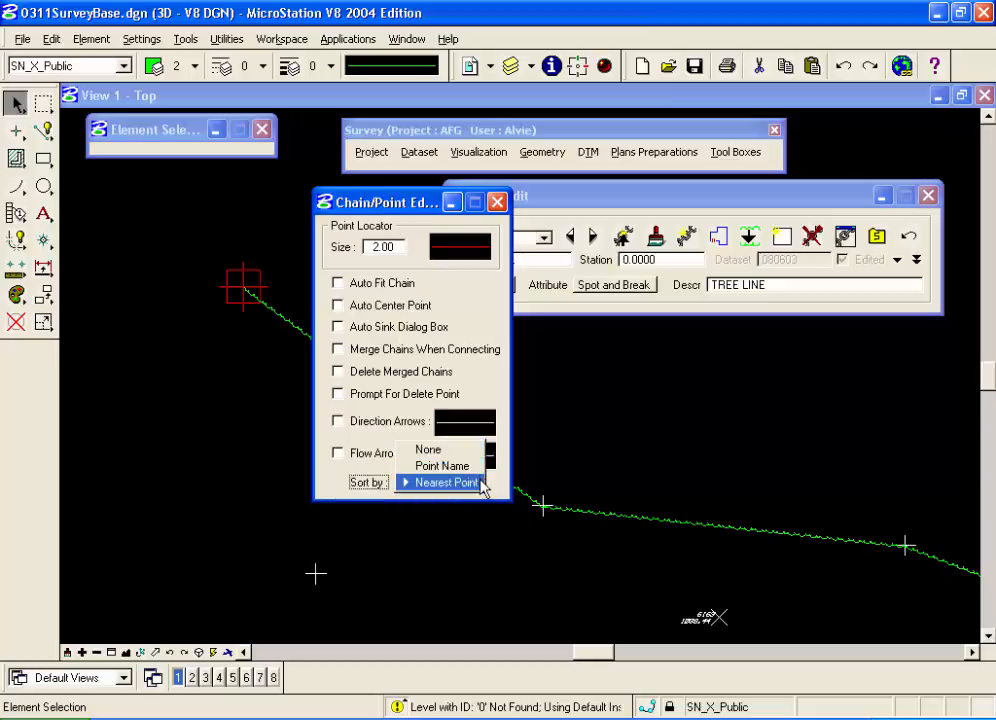
pyautogui.click(481, 484)
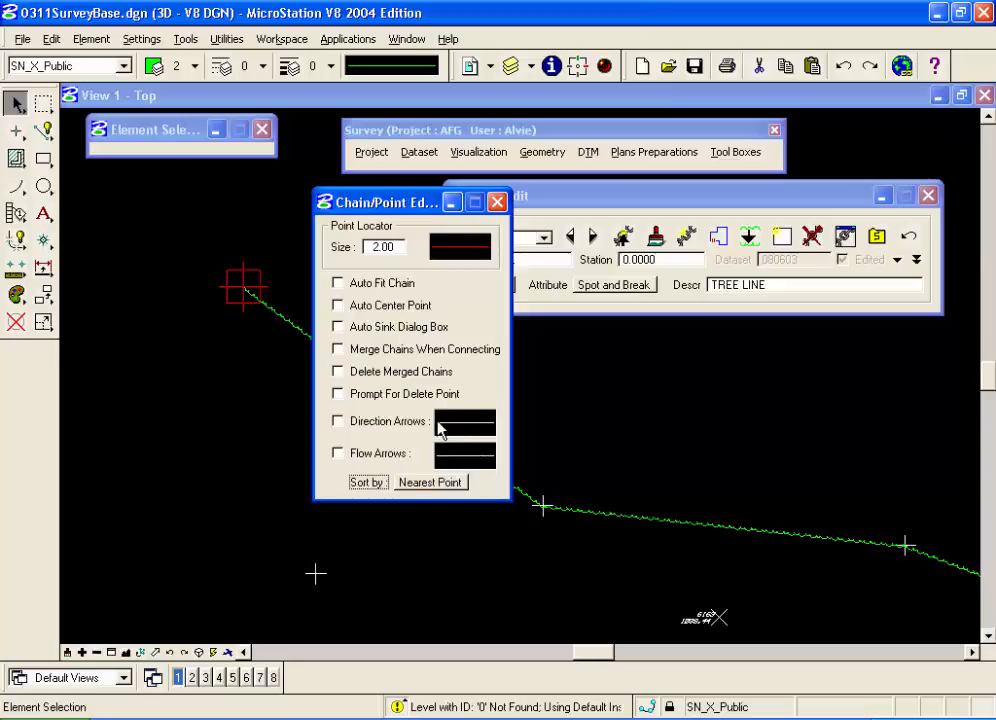
pyautogui.click(338, 421)
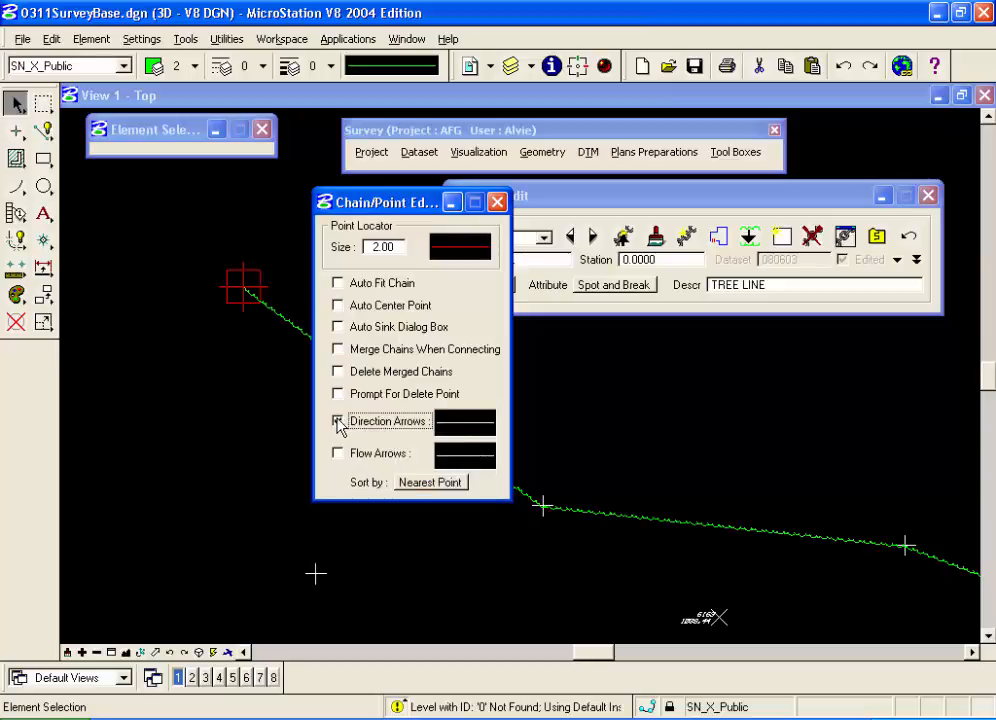
# Set the direction arrows' color to 2 and close the Chain/Point Edit settings
pyautogui.click(470, 426)
pyautogui.click(582, 277)
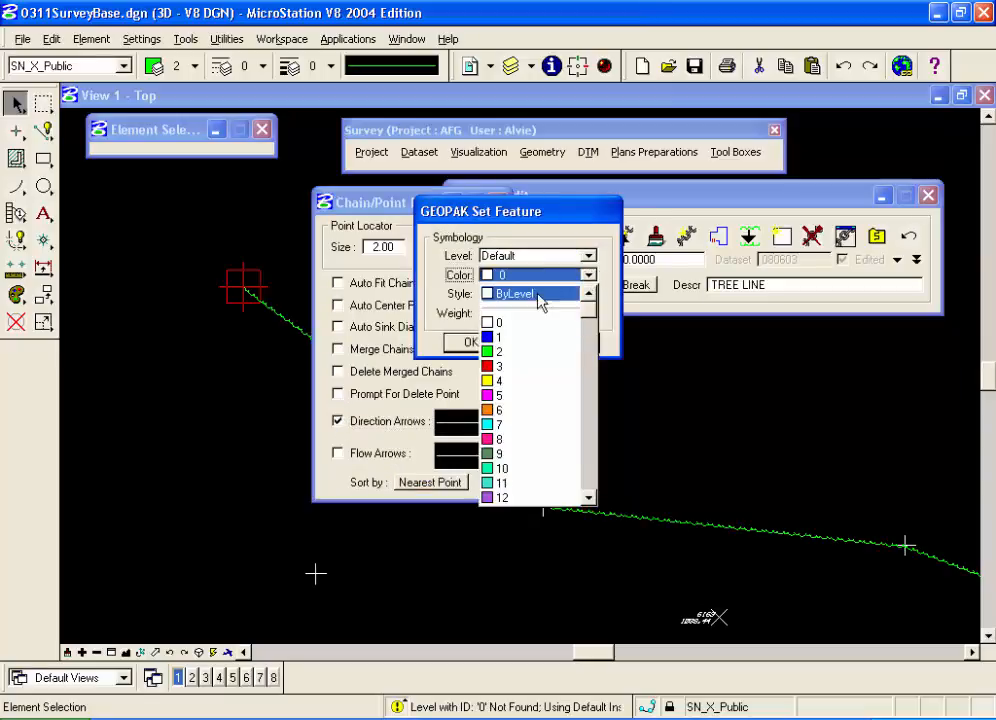
pyautogui.click(524, 352)
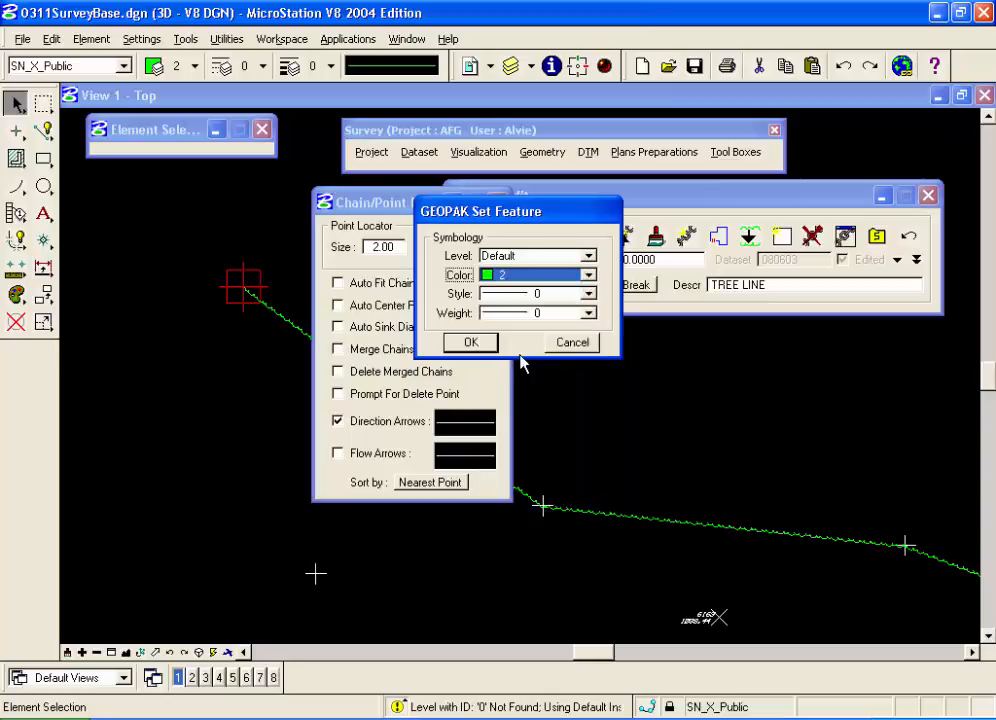
pyautogui.click(471, 342)
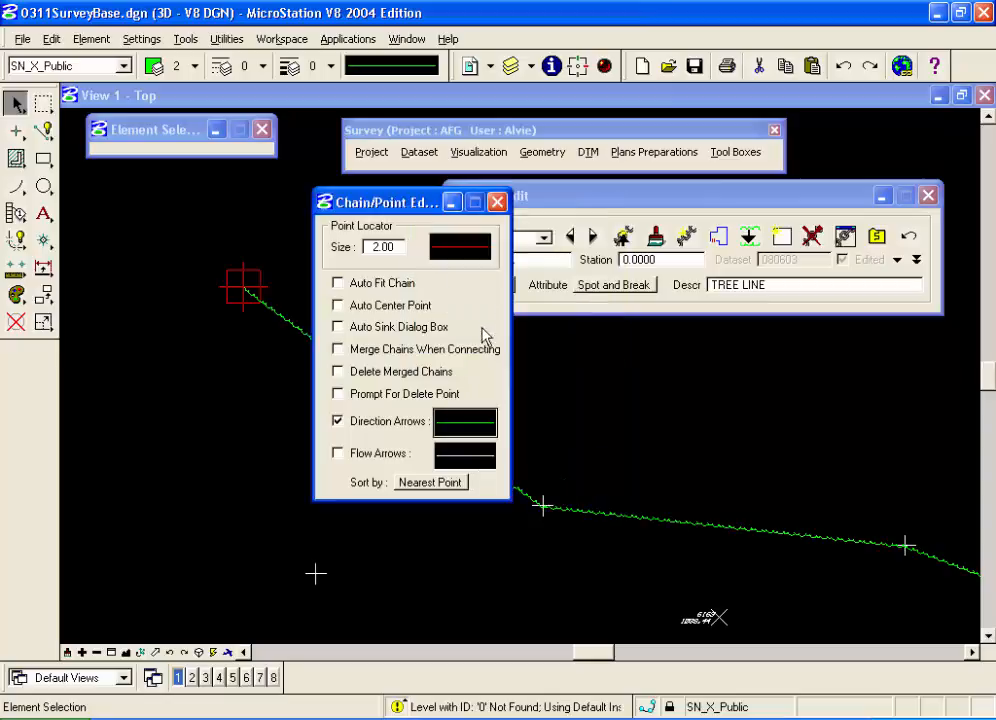
pyautogui.click(498, 203)
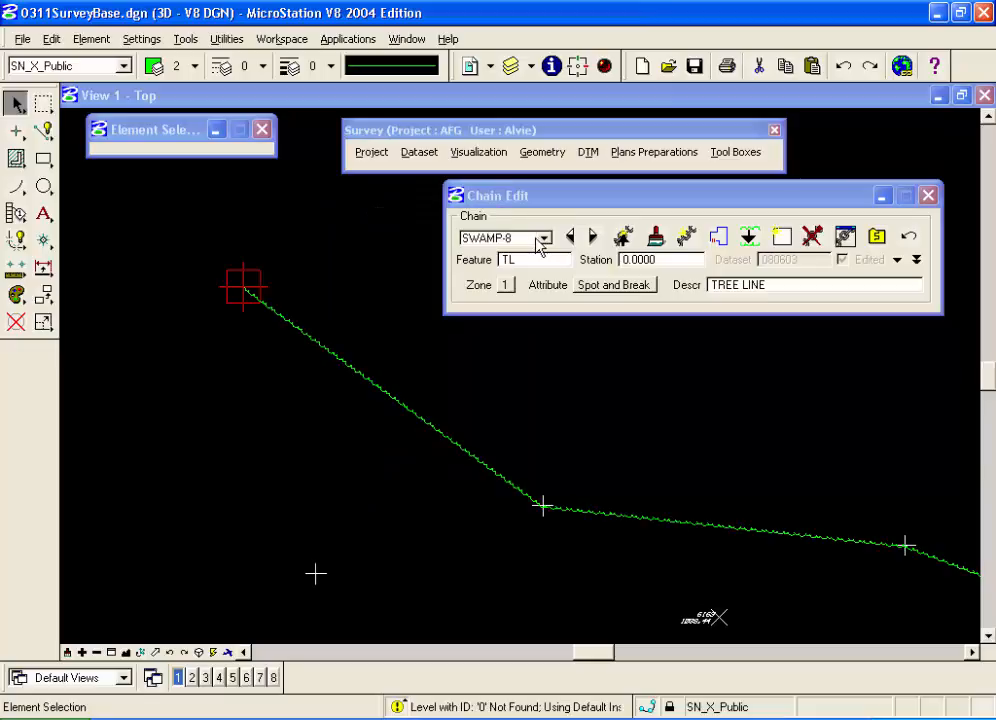
# Update the SWAMP-8 chain and examine the direction arrows along its whole length
pyautogui.click(655, 236)
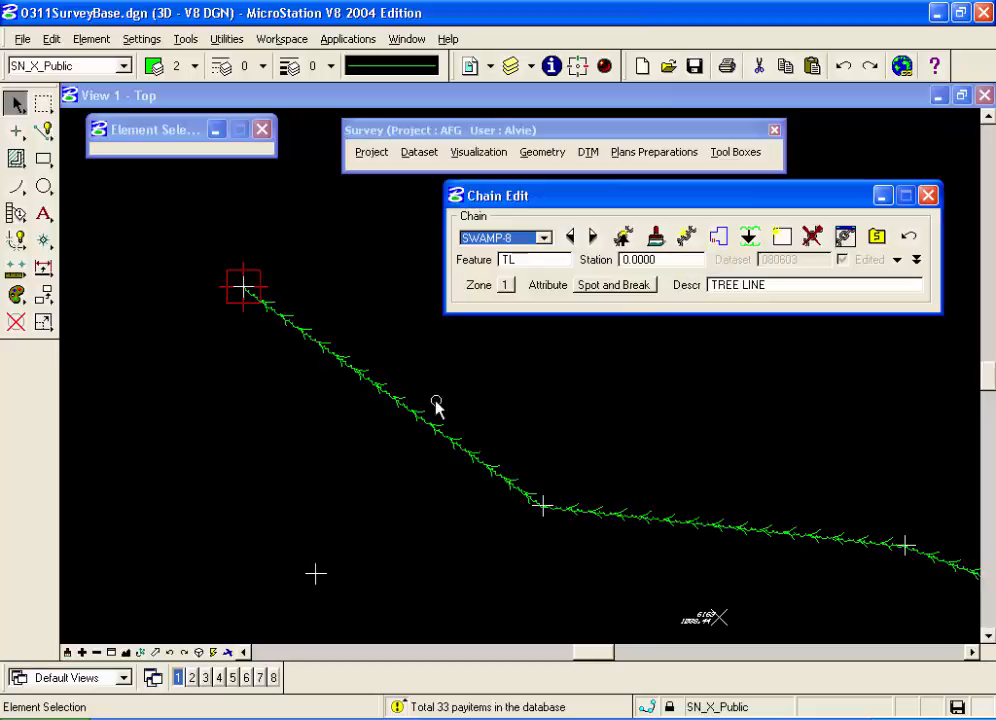
pyautogui.scroll(3, 432, 402)
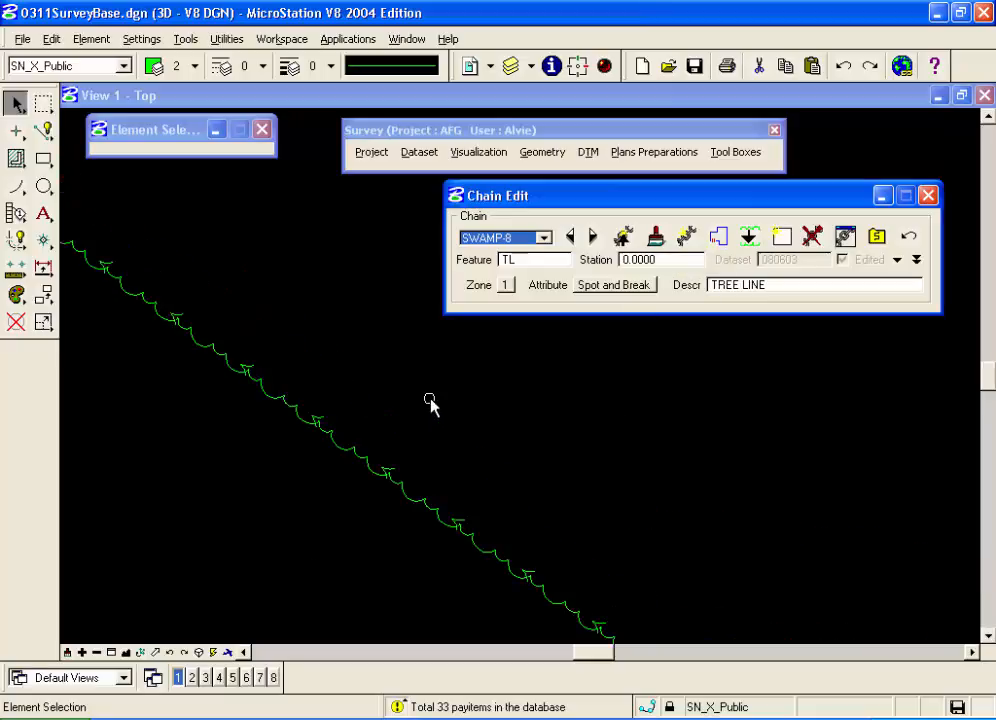
pyautogui.scroll(-4, 357, 475)
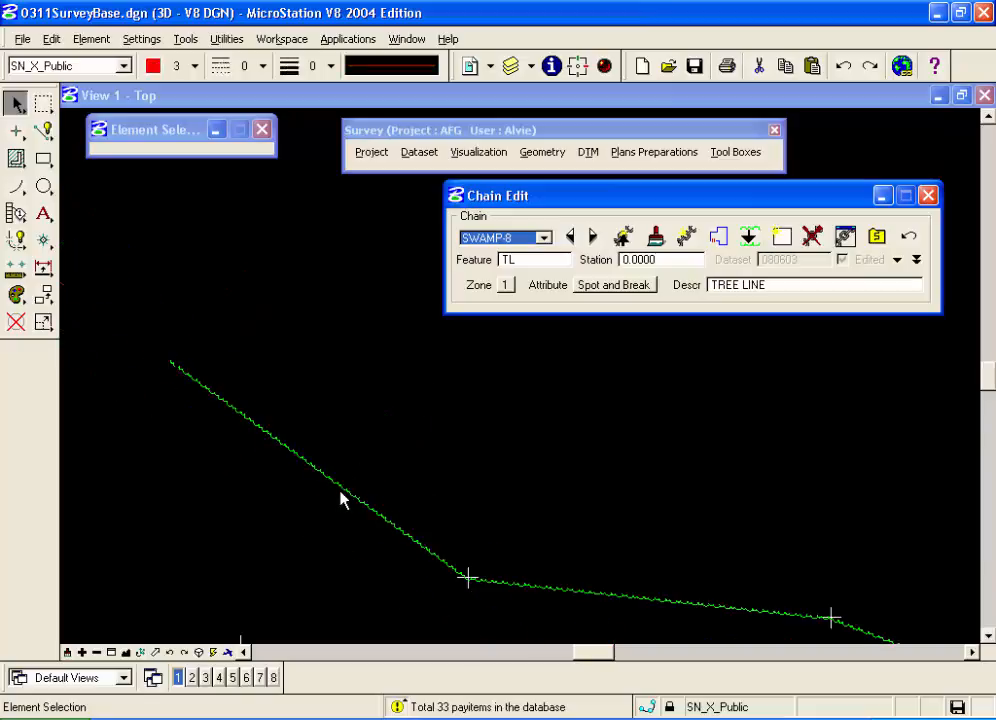
pyautogui.scroll(-2, 330, 515)
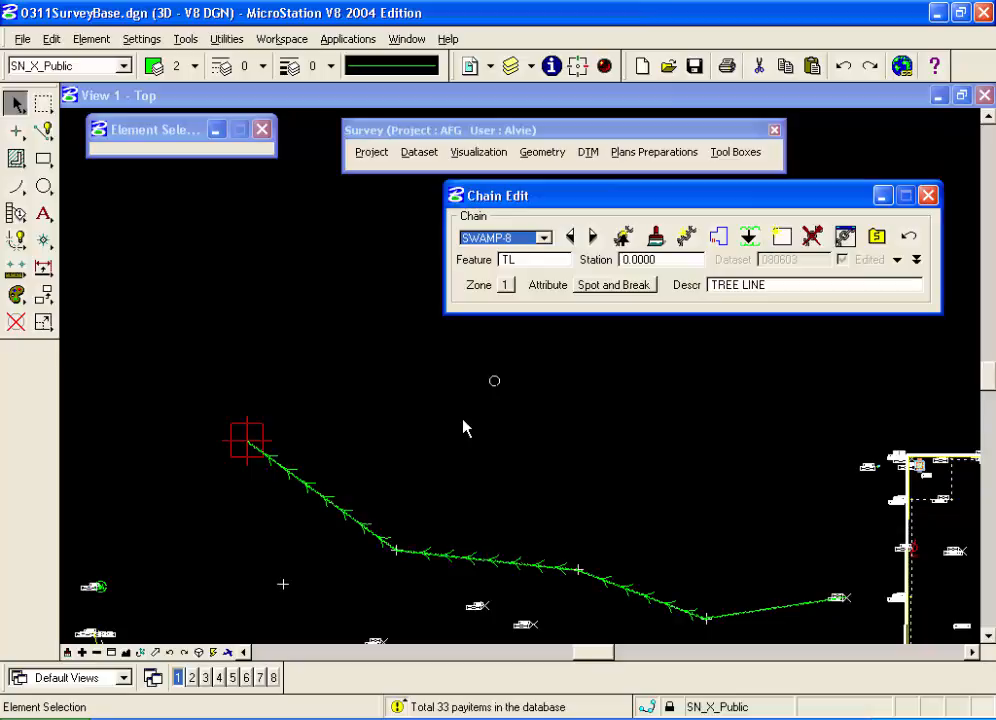
# Review the chain's Feature, Station and Attribute options, keeping Spot and Break, and expand its Point List
pyautogui.click(534, 262)
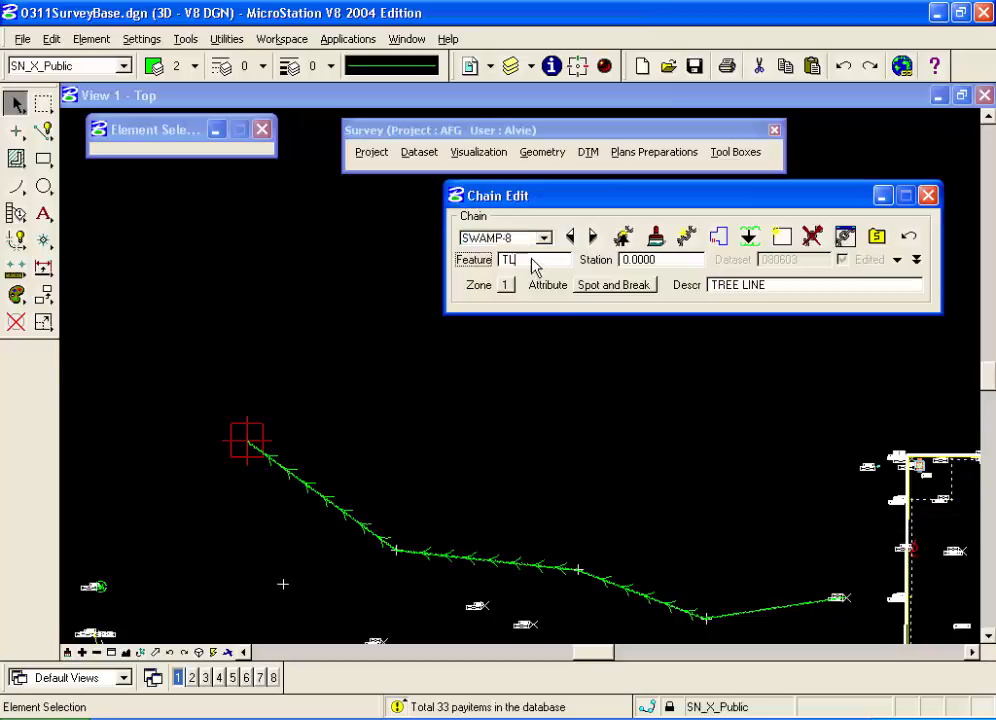
pyautogui.click(658, 262)
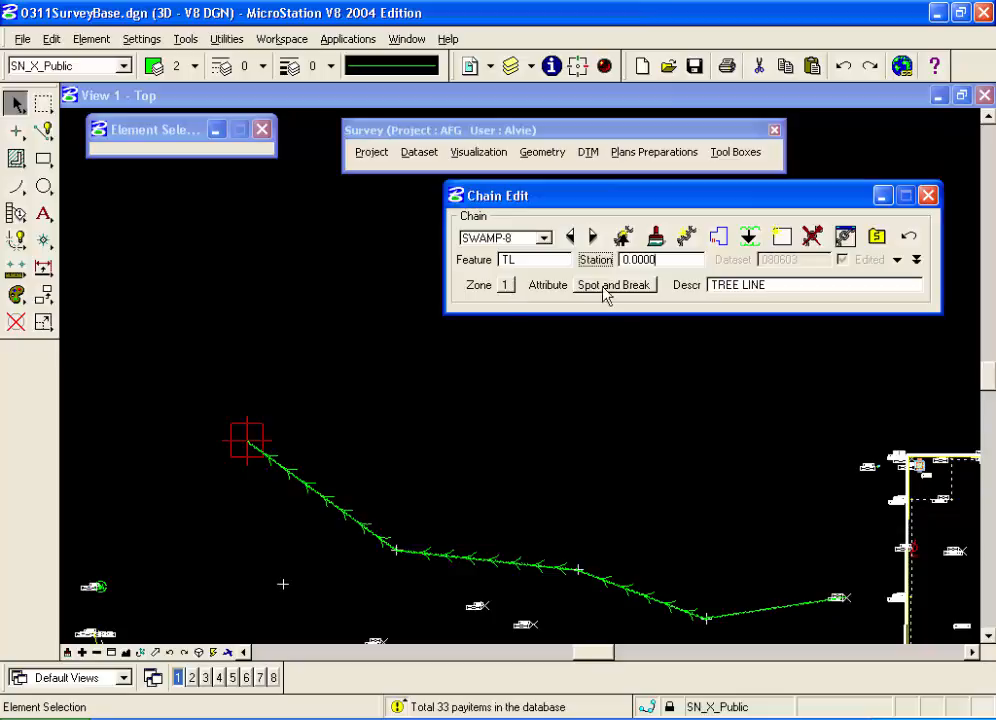
pyautogui.click(655, 288)
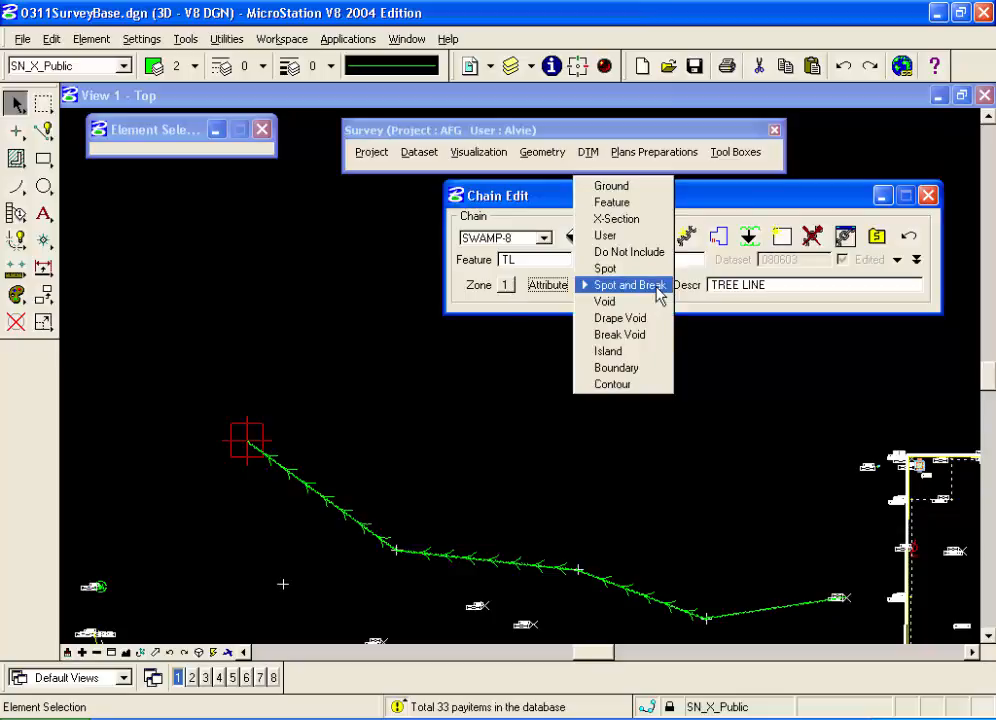
pyautogui.click(658, 288)
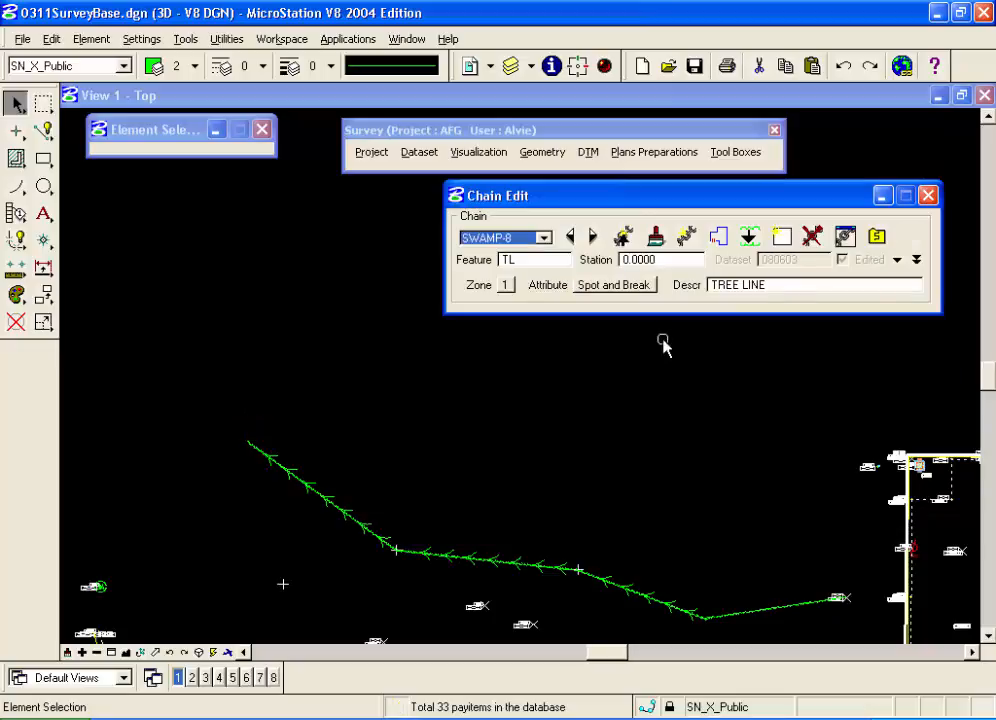
pyautogui.click(898, 260)
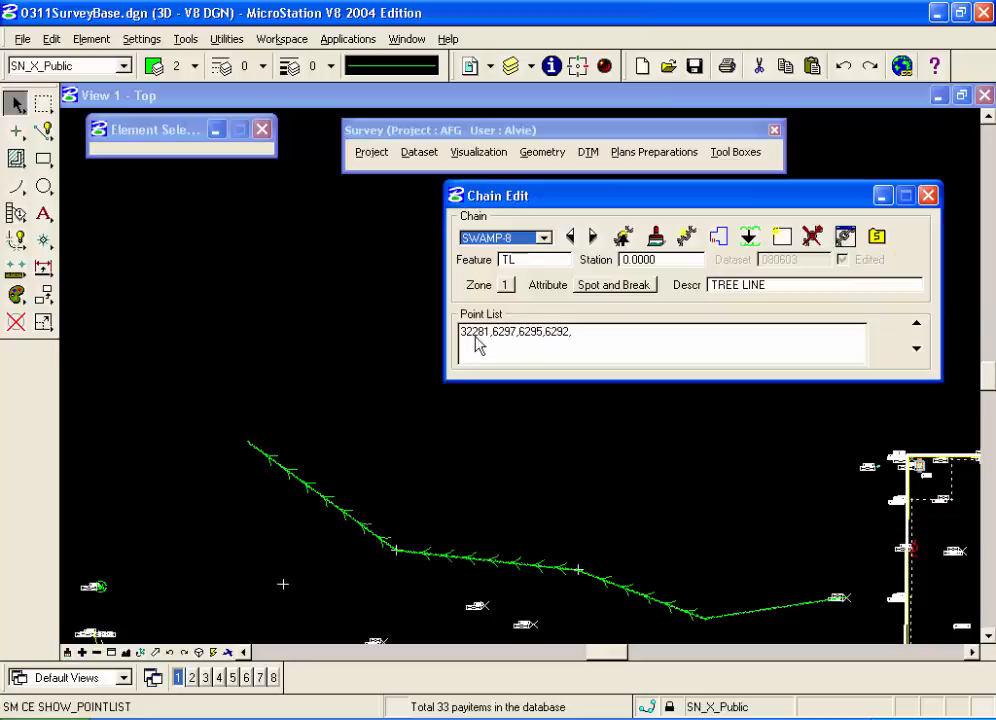
pyautogui.click(546, 342)
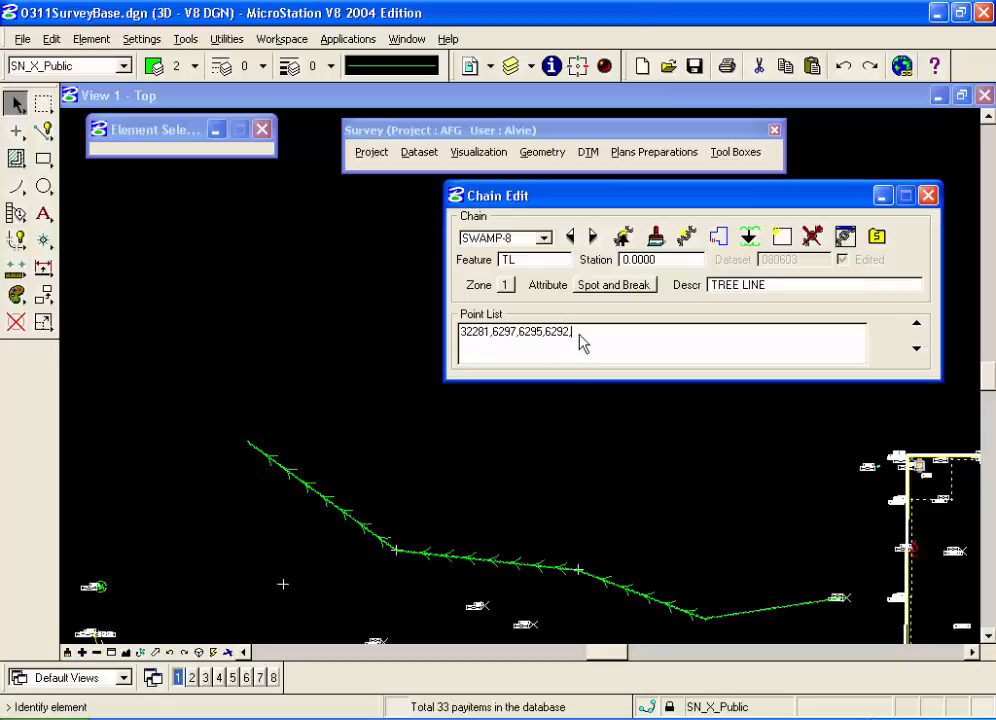
# Insert a gap in the point list between 6297 and 6295, update the chain, and undo the change
pyautogui.click(517, 340)
pyautogui.write(',')
pyautogui.click(656, 239)
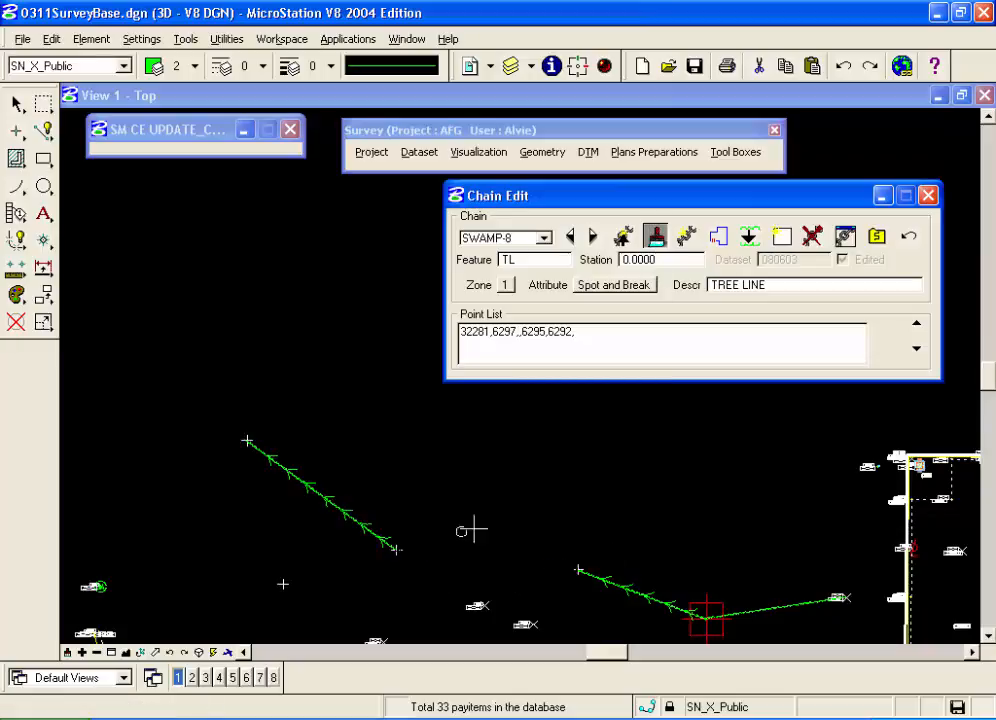
pyautogui.click(912, 242)
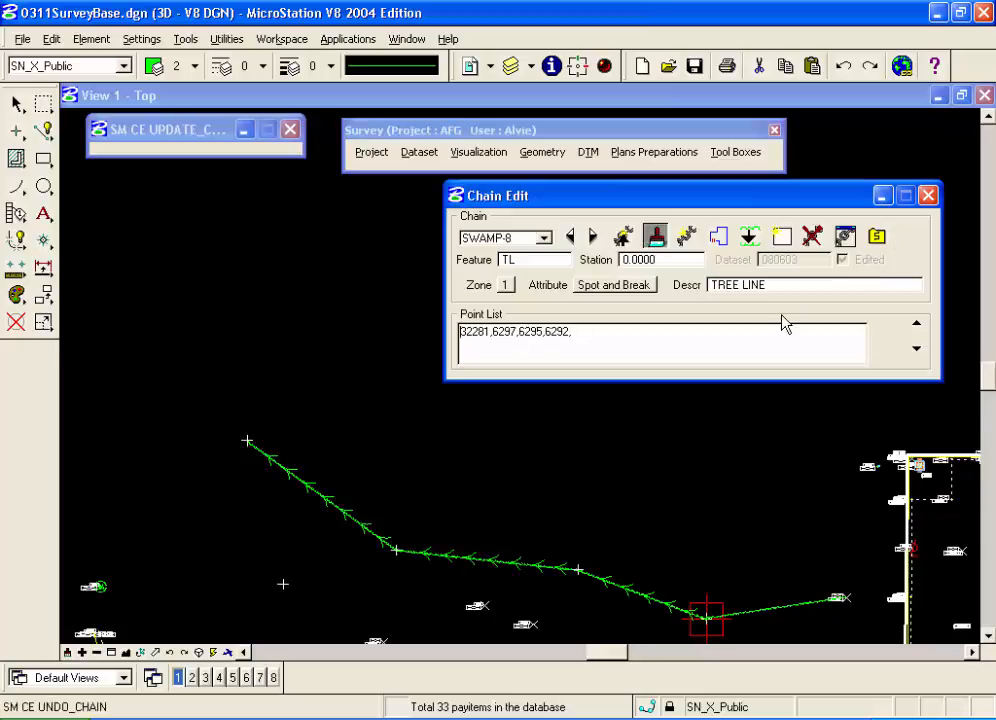
# Expand the Chain Points details and go through points 6297, 6295 and 6292, returning to 6297
pyautogui.click(916, 349)
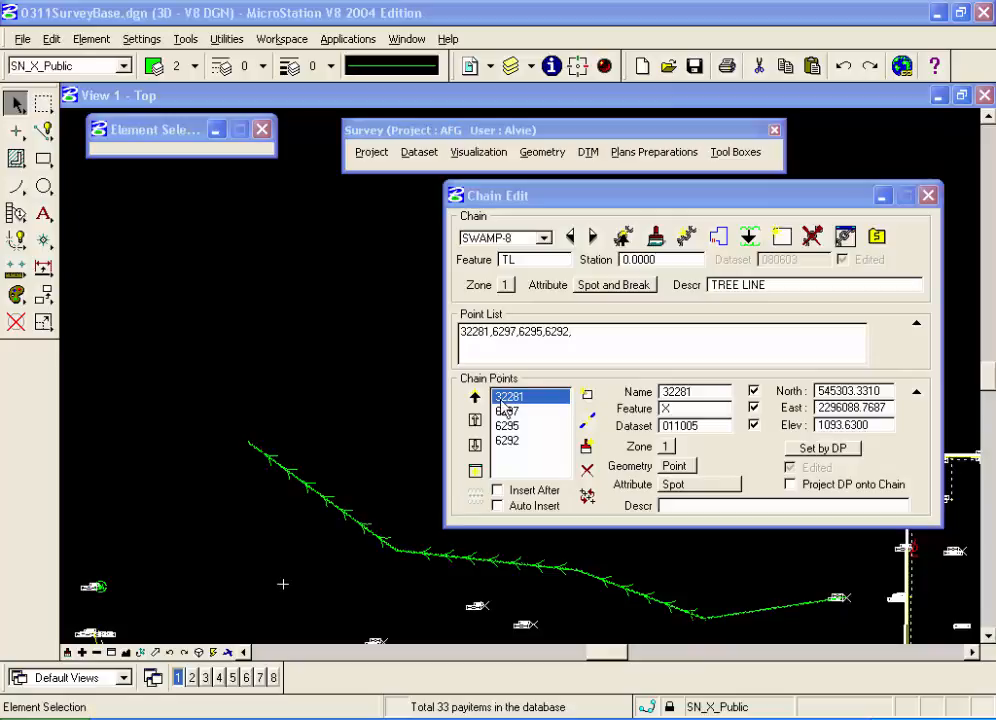
pyautogui.click(505, 411)
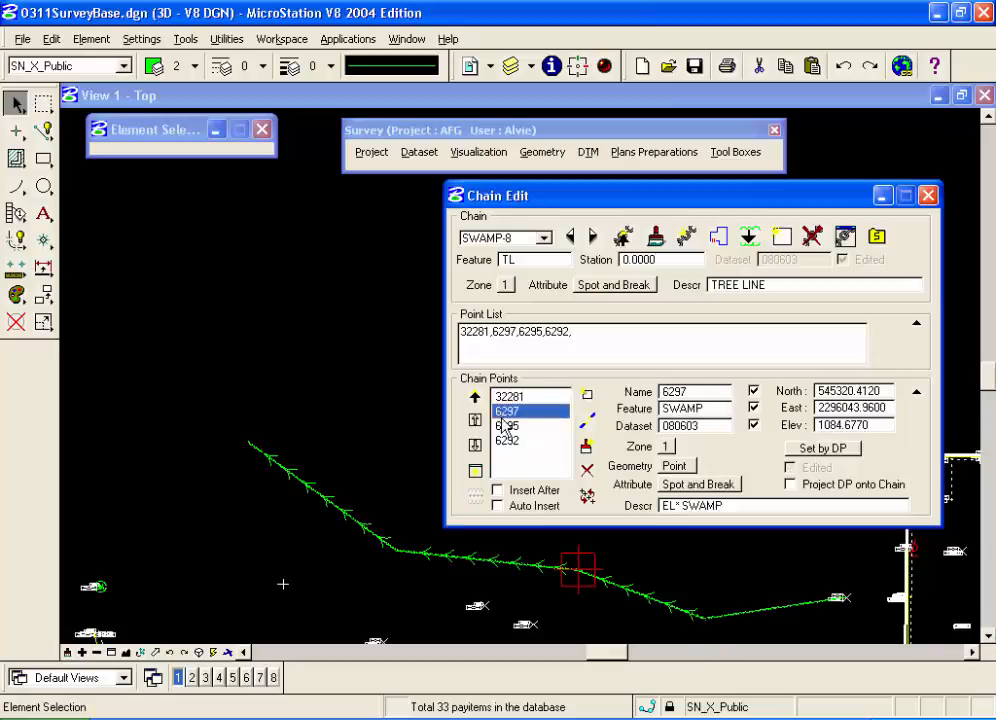
pyautogui.click(506, 425)
pyautogui.click(505, 441)
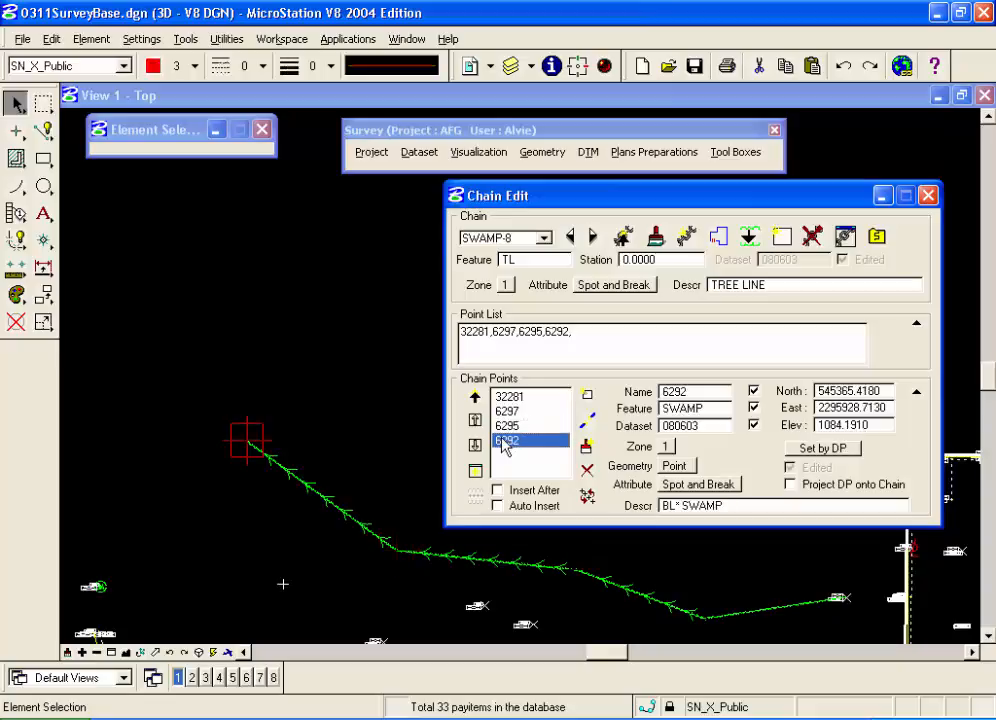
pyautogui.click(507, 425)
pyautogui.click(505, 412)
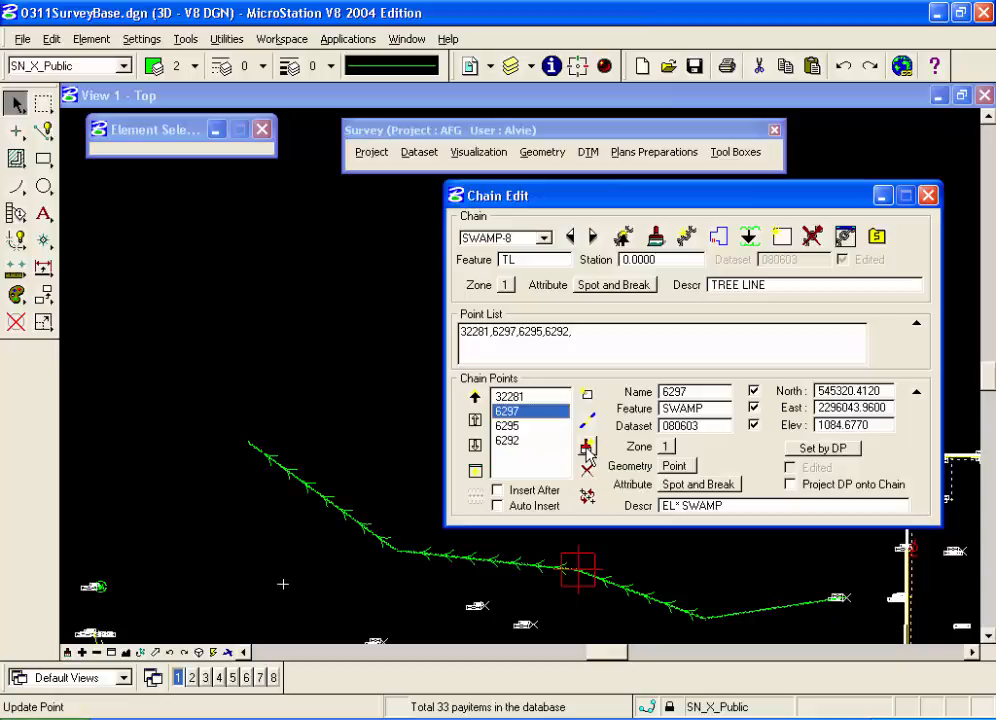
# Step back one chain point and forward again to 6297, center that point, and uncover the view to check it
pyautogui.click(476, 422)
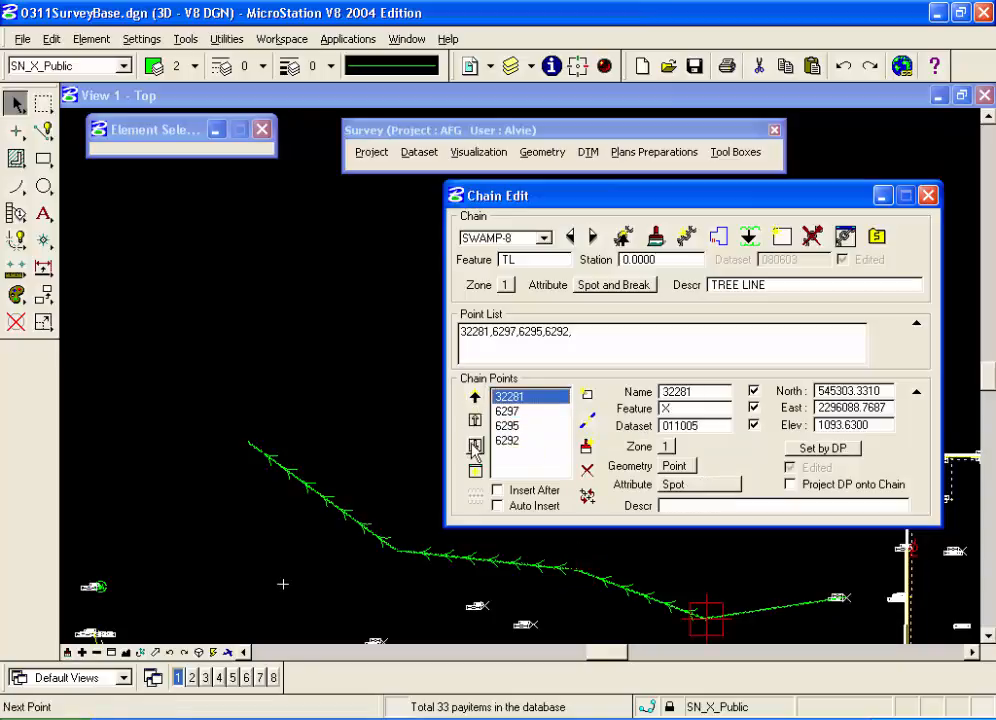
pyautogui.click(477, 447)
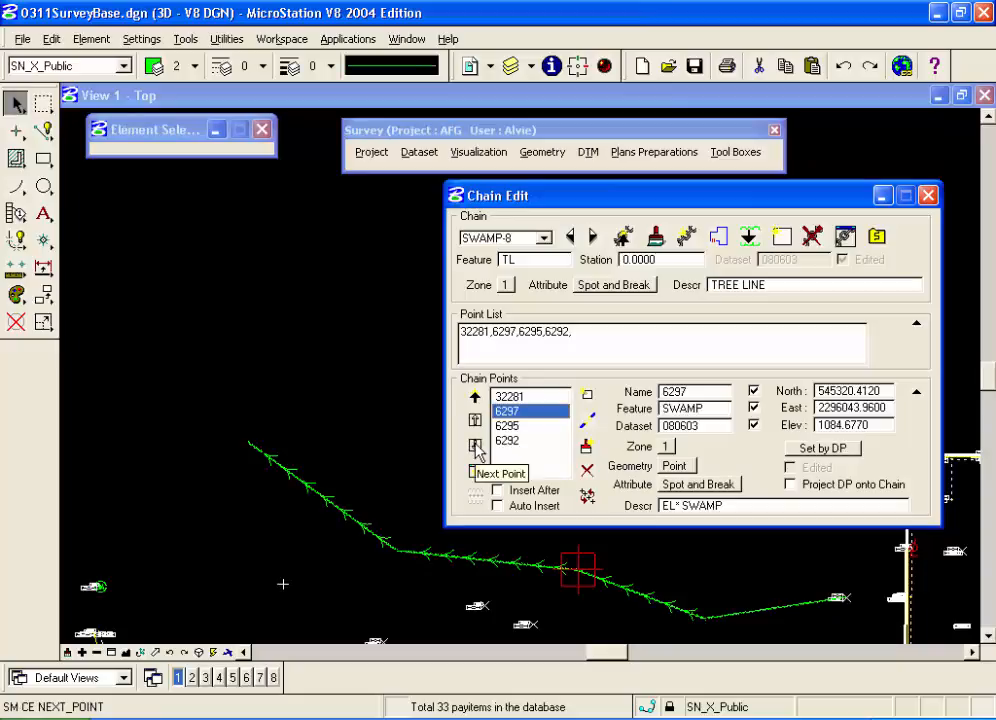
pyautogui.click(475, 471)
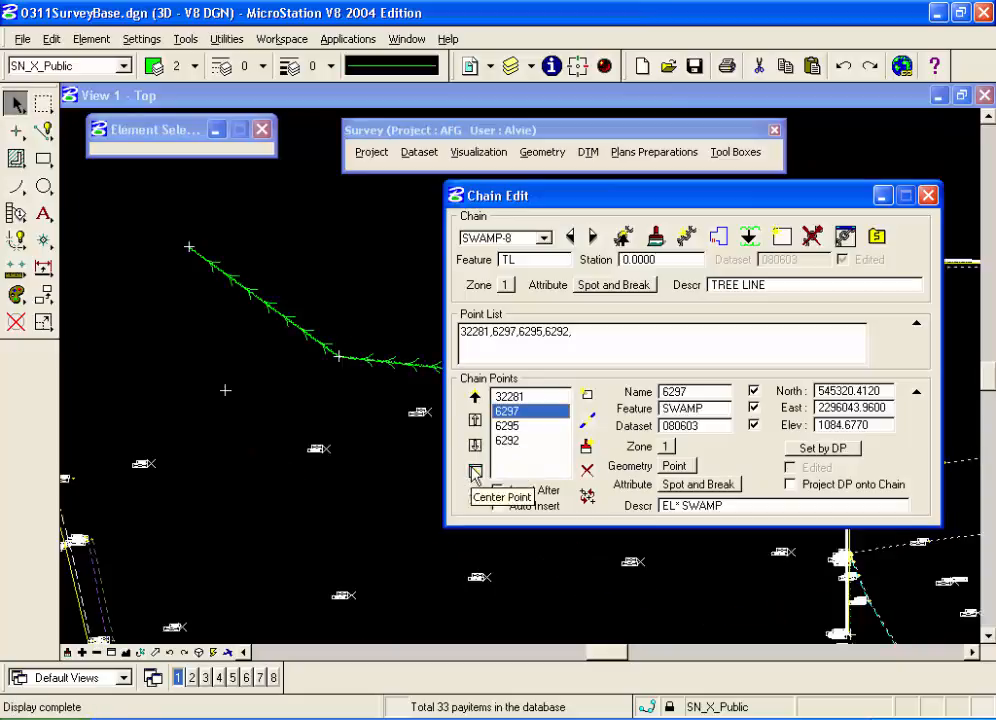
pyautogui.moveTo(547, 207); pyautogui.dragTo(485, 461)
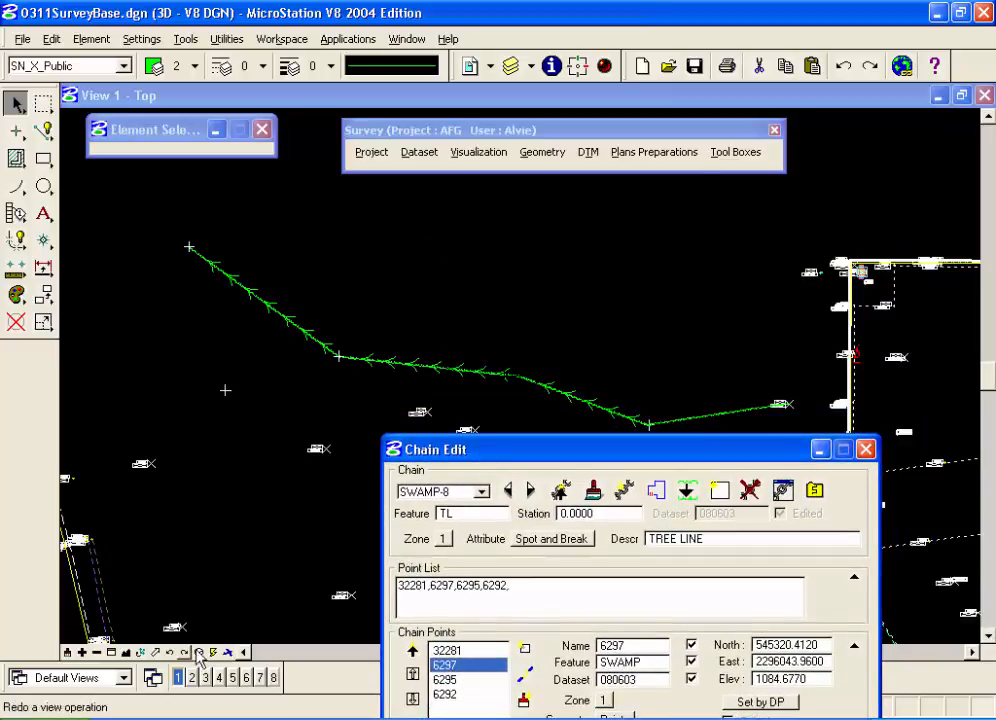
pyautogui.click(68, 653)
pyautogui.moveTo(425, 475); pyautogui.dragTo(560, 240)
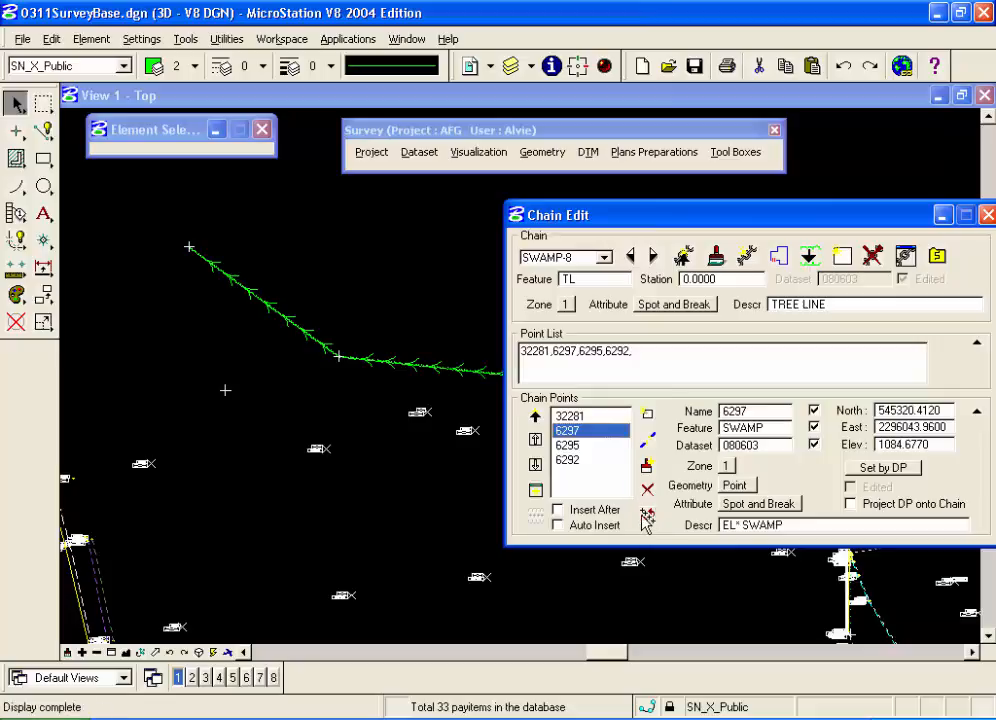
# Transpose points 6297 and 6295 in the chain and transpose them back to their original order
pyautogui.keyDown('ctrl'); pyautogui.click(567, 445); pyautogui.keyUp('ctrl')
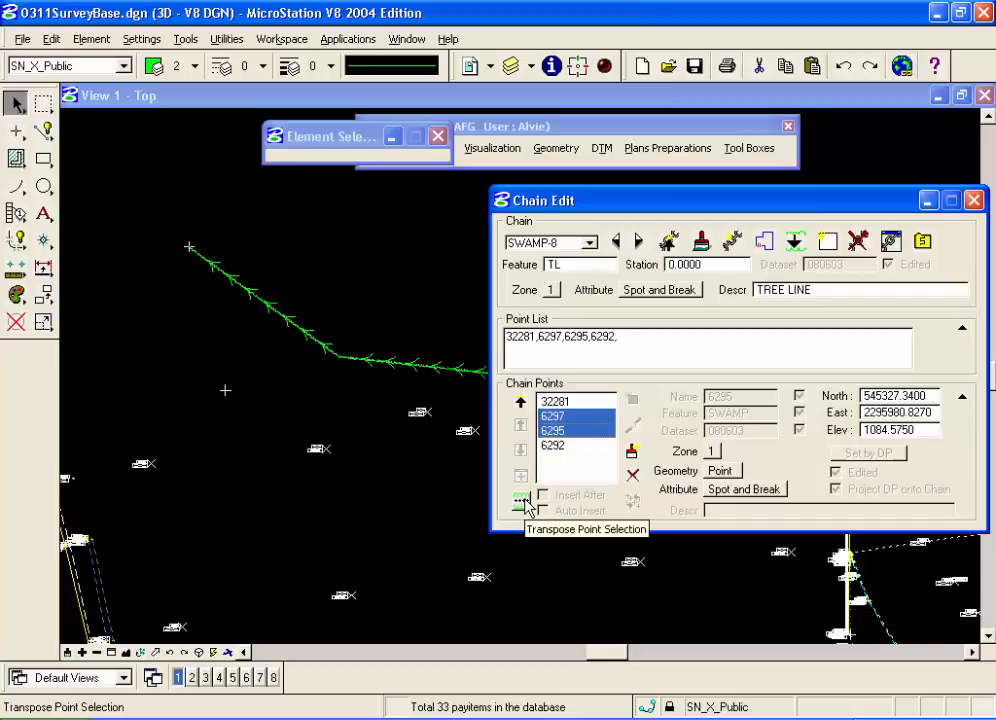
pyautogui.click(523, 502)
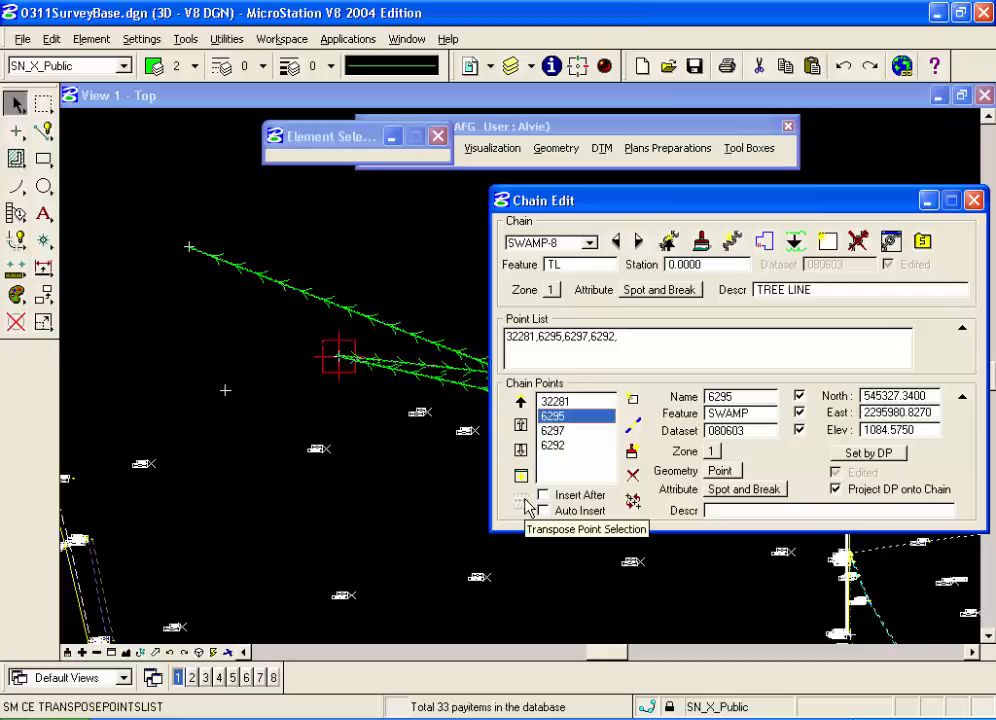
pyautogui.keyDown('ctrl'); pyautogui.click(551, 437); pyautogui.keyUp('ctrl')
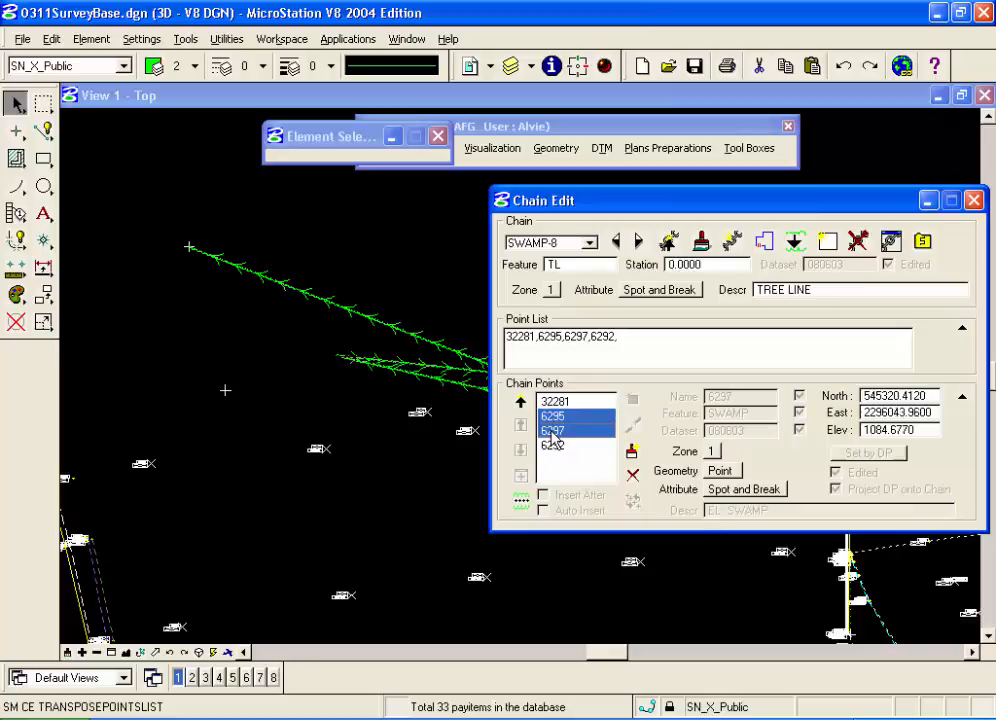
pyautogui.click(521, 503)
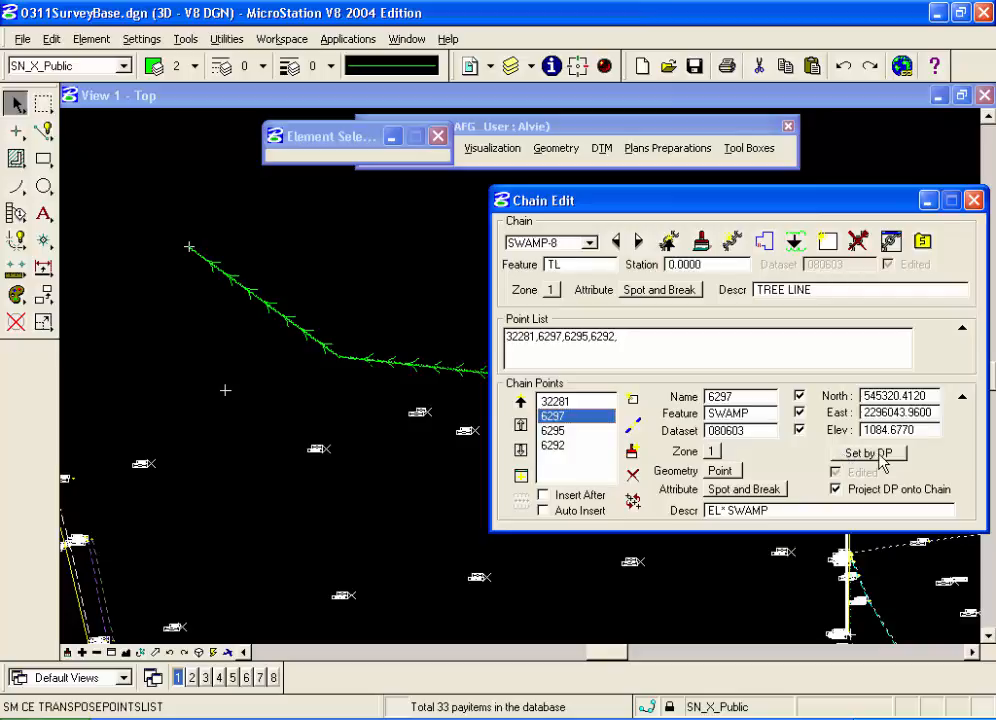
# Select chain point 6292 and try relocating it by data point with projection onto the chain, cancelling without placing it
pyautogui.click(556, 402)
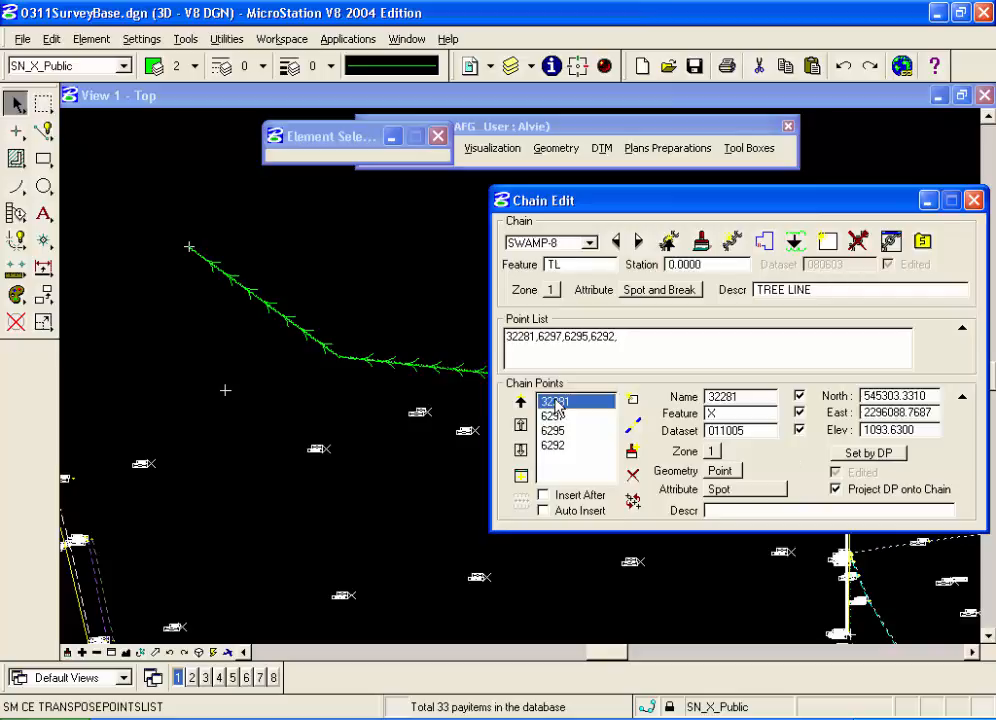
pyautogui.click(67, 652)
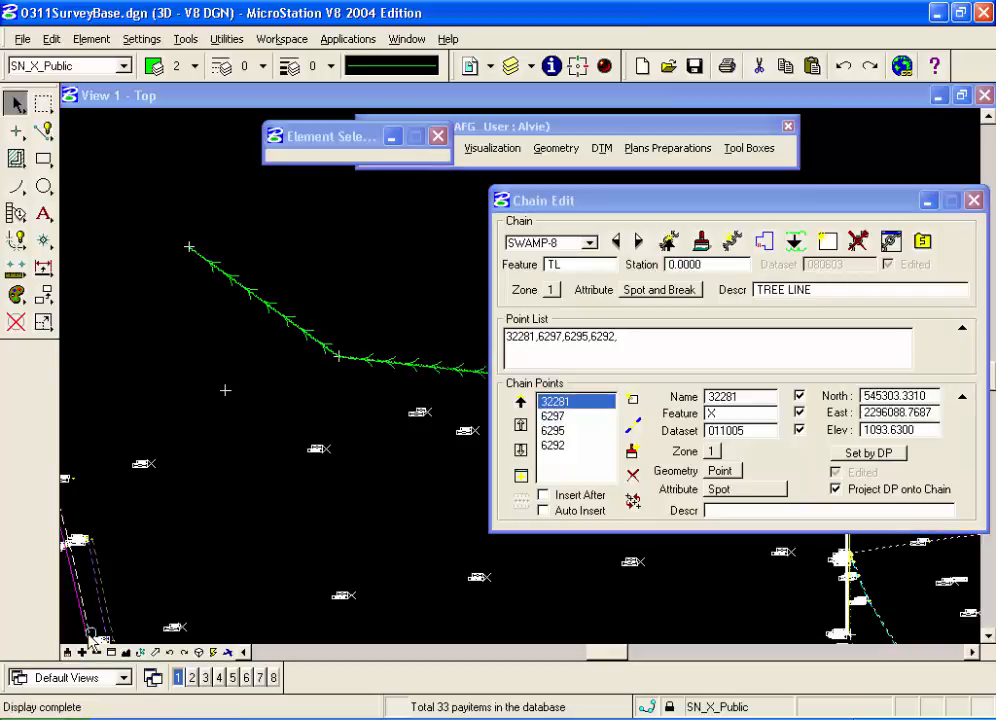
pyautogui.click(552, 446)
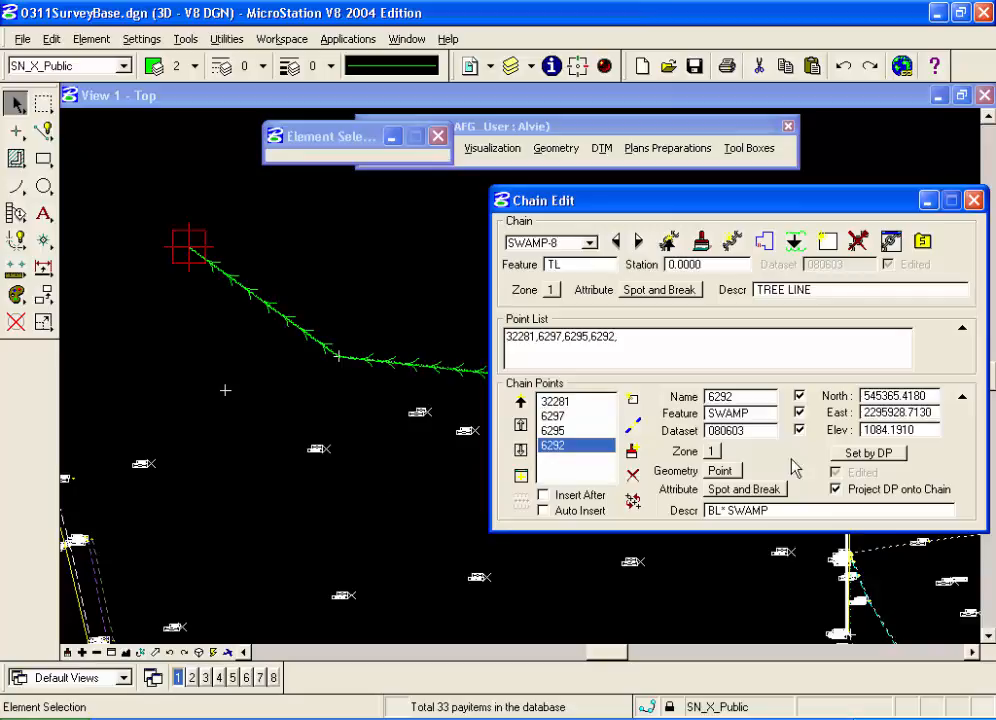
pyautogui.click(858, 455)
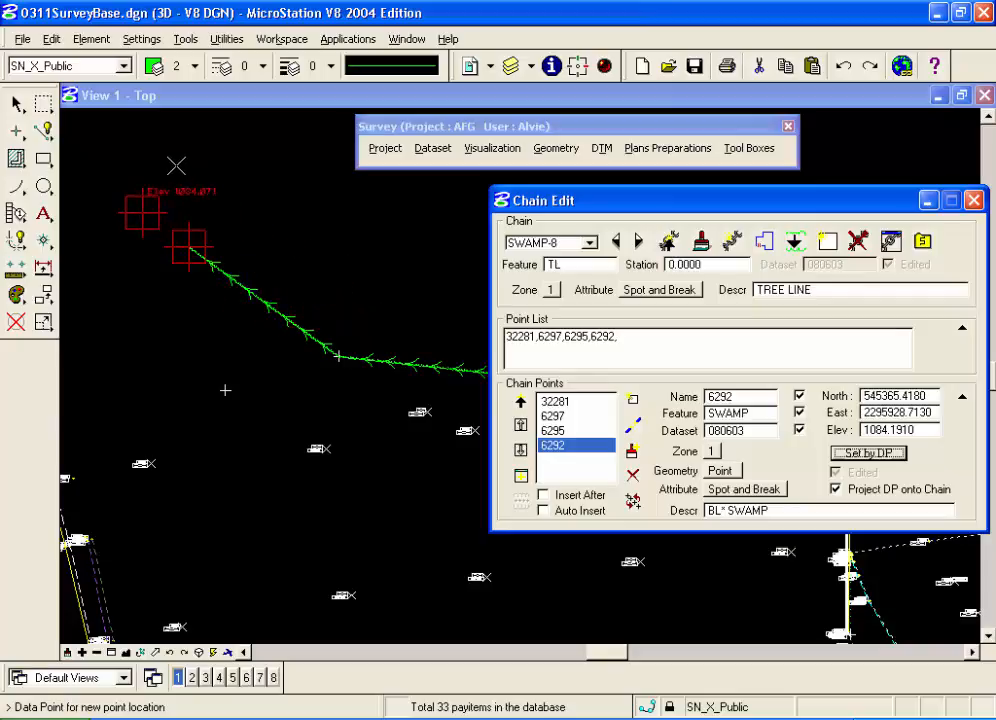
pyautogui.rightClick(203, 186)
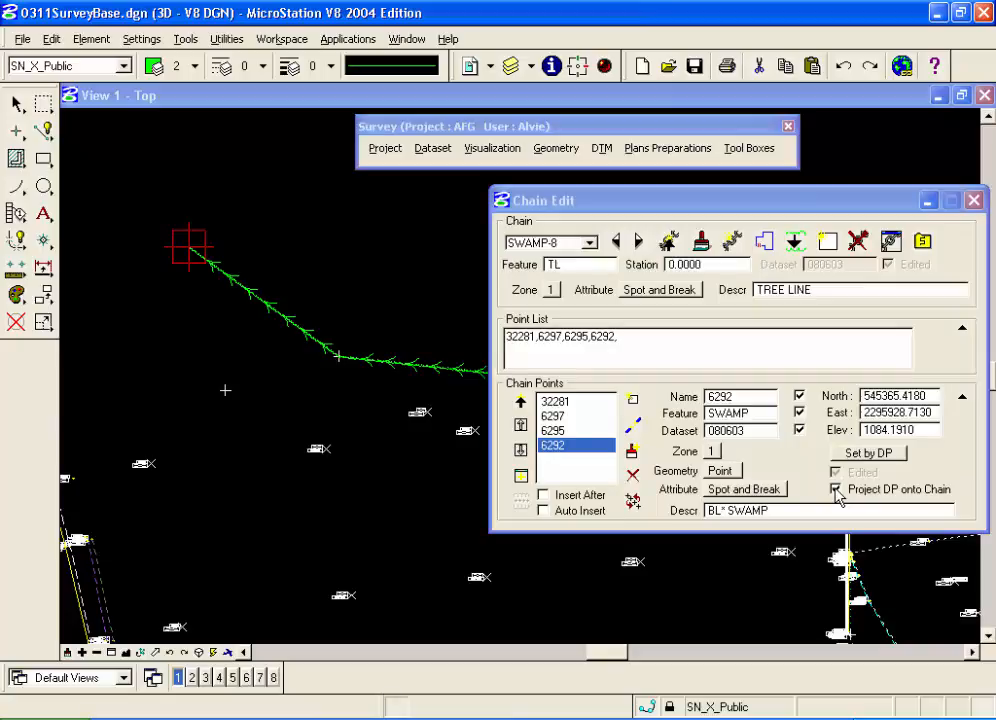
# Turn off Project DP onto Chain, try relocating point 6292 by data point below the chain, and refresh the view
pyautogui.click(836, 490)
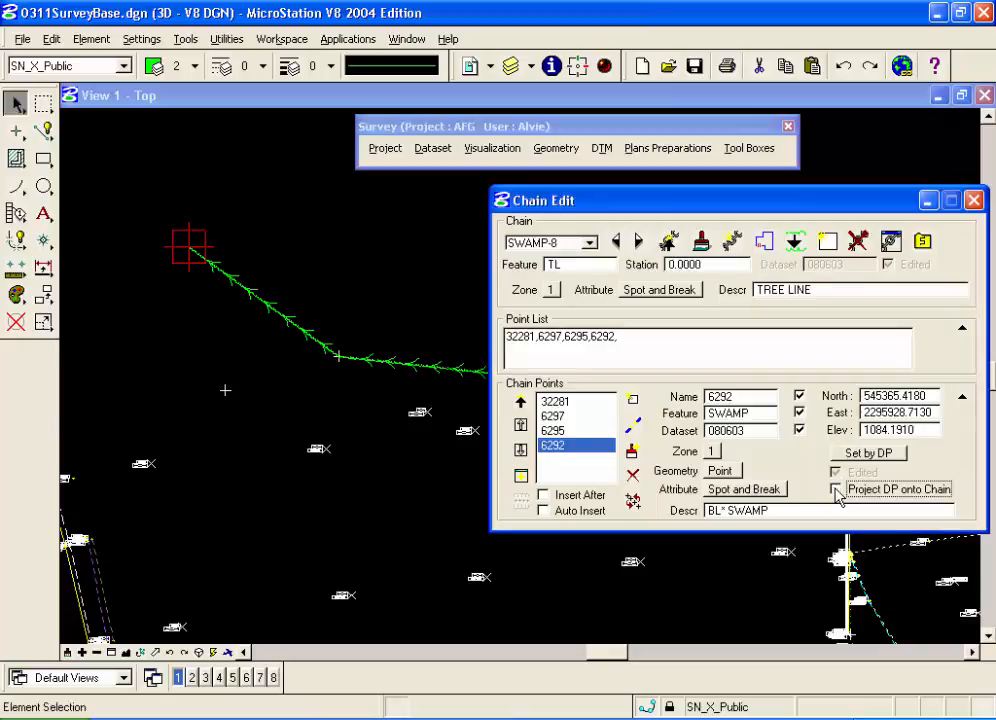
pyautogui.click(866, 453)
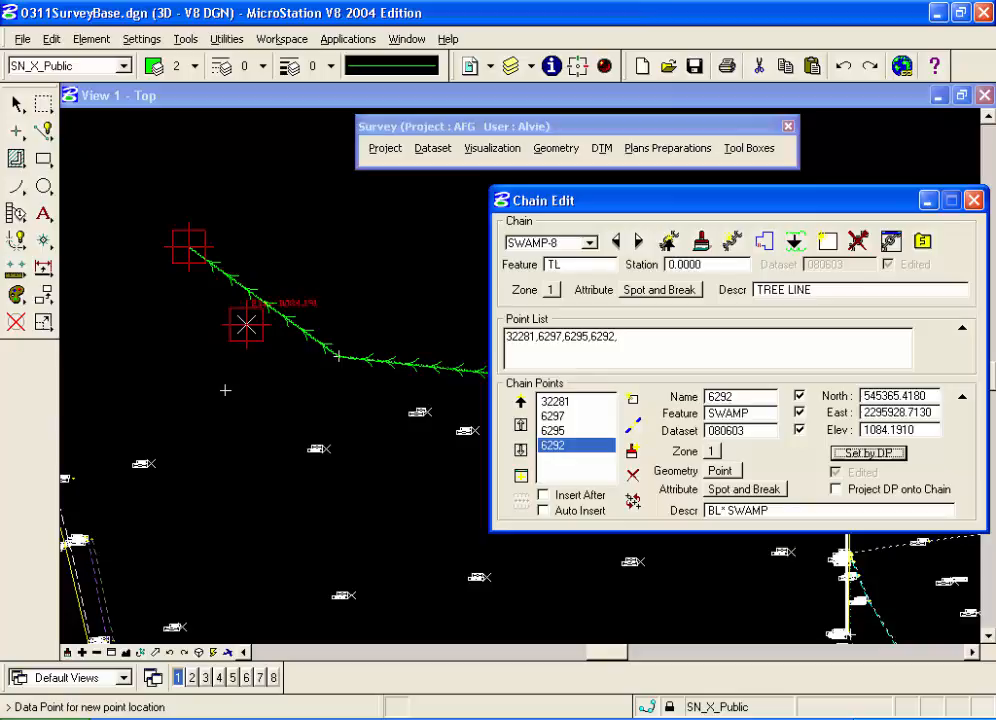
pyautogui.click(246, 324)
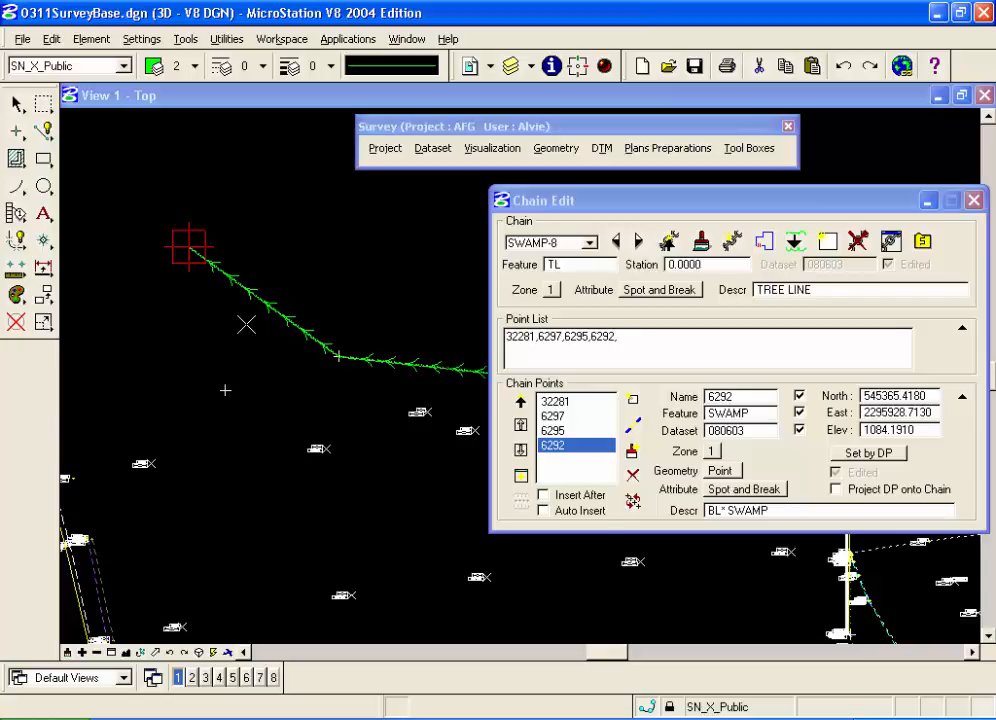
pyautogui.press('F9')
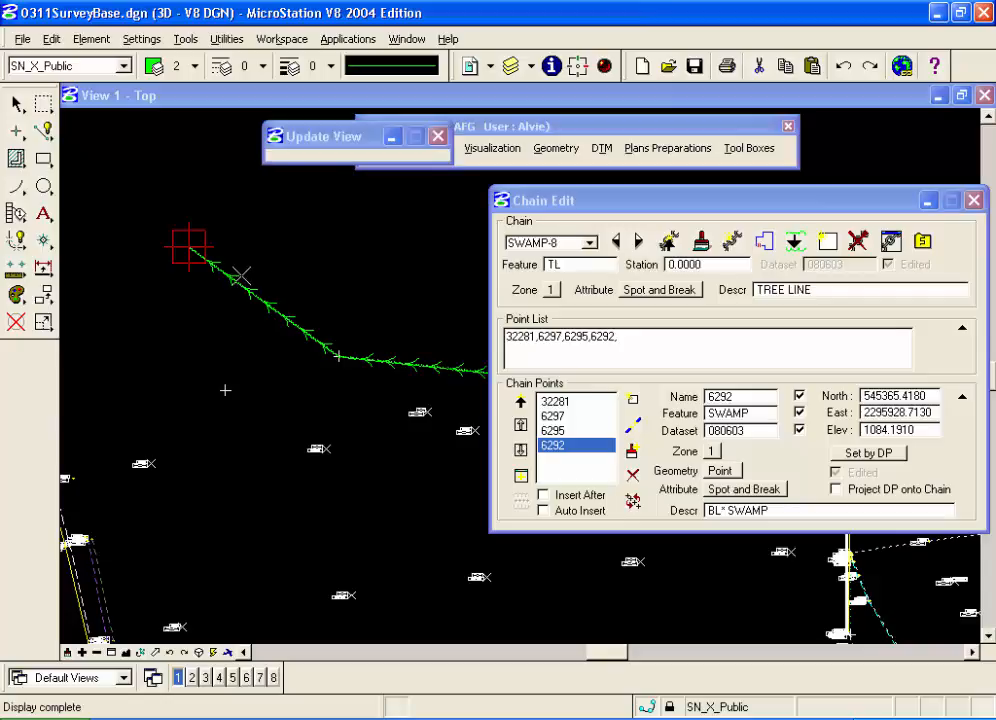